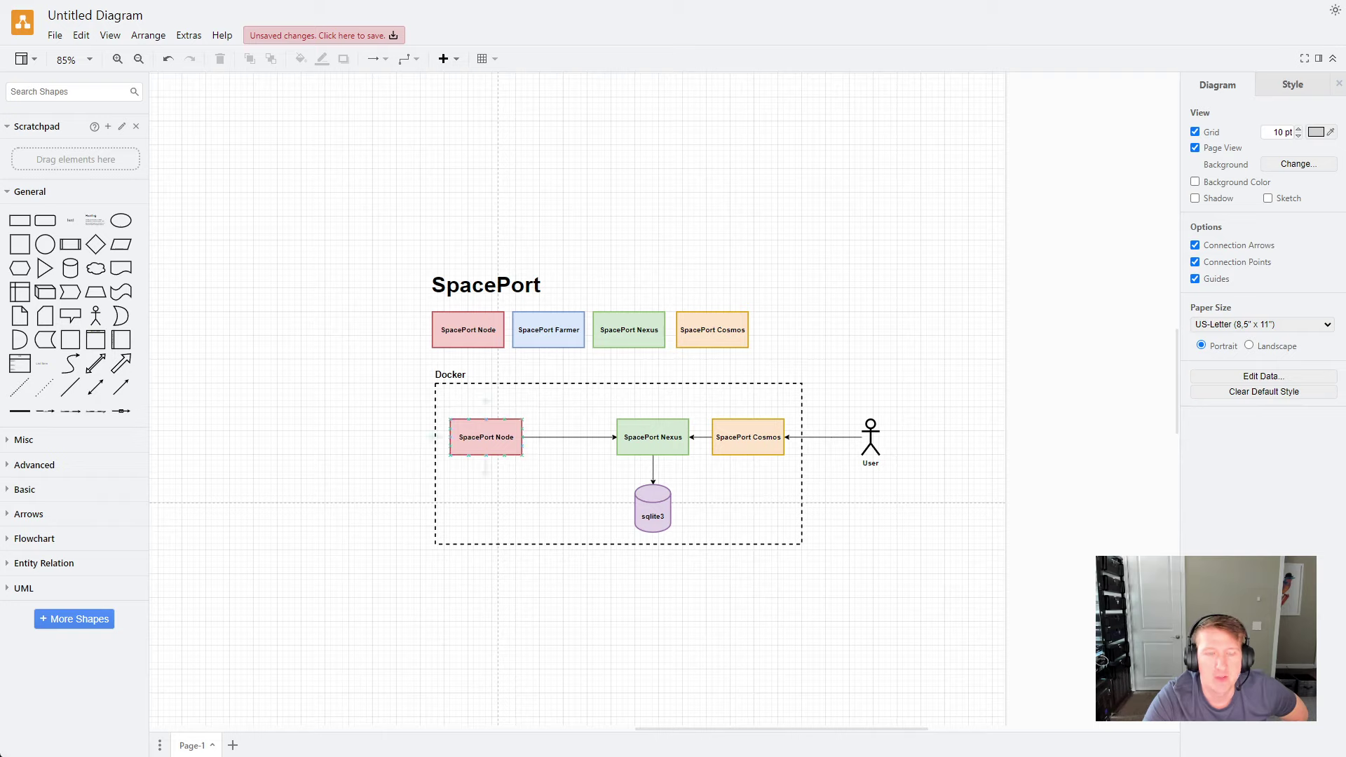
# Point out the SpacePort Node, SpacePort Nexus and SpacePort Cosmos blocks inside the diagram's Docker boundary one after another
pyautogui.click(486, 442)
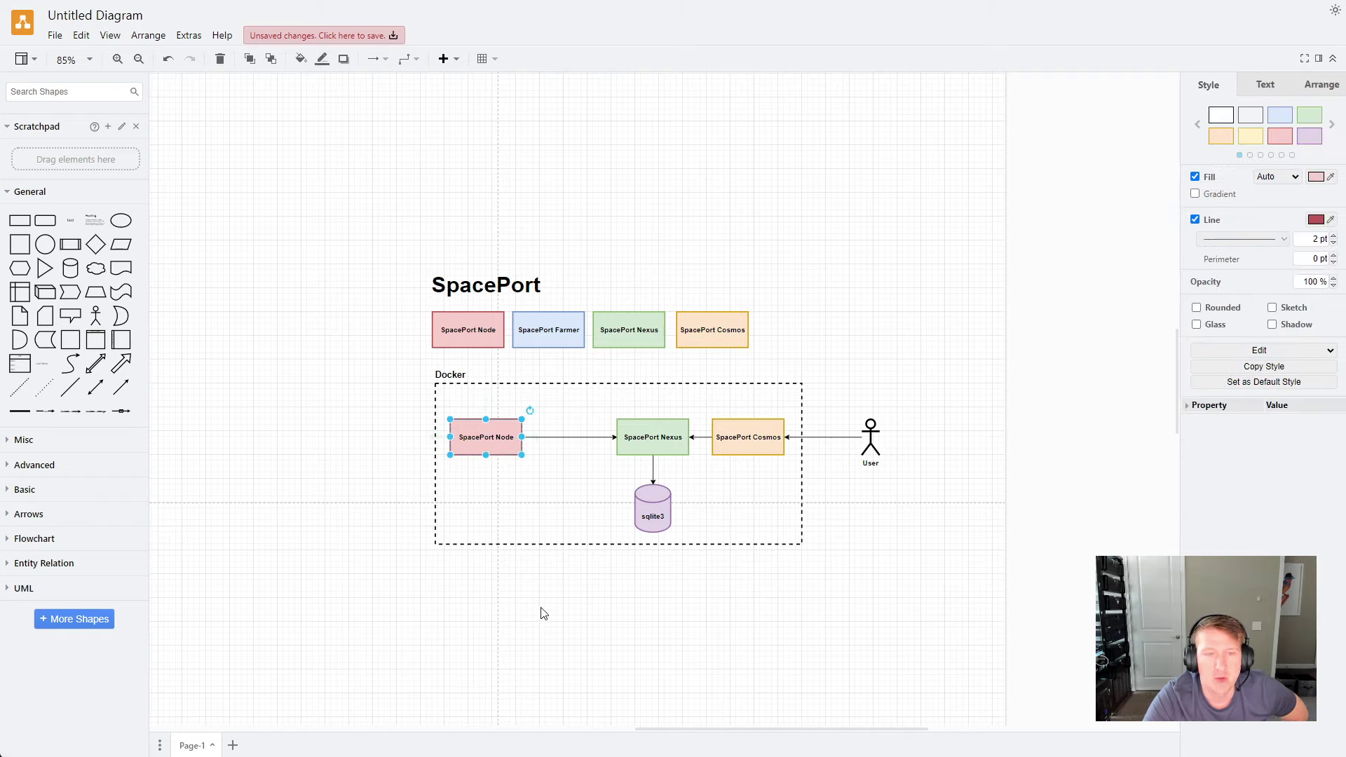
pyautogui.click(661, 447)
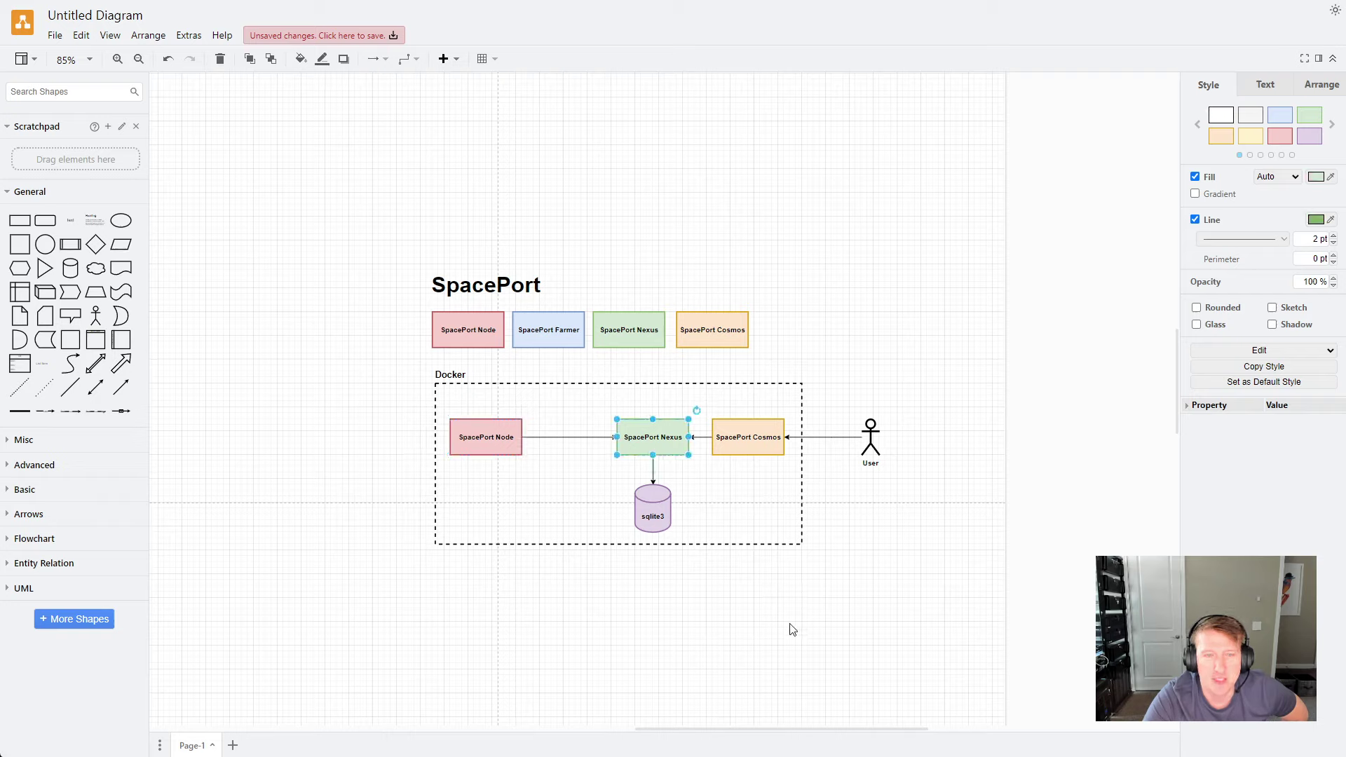
pyautogui.click(764, 439)
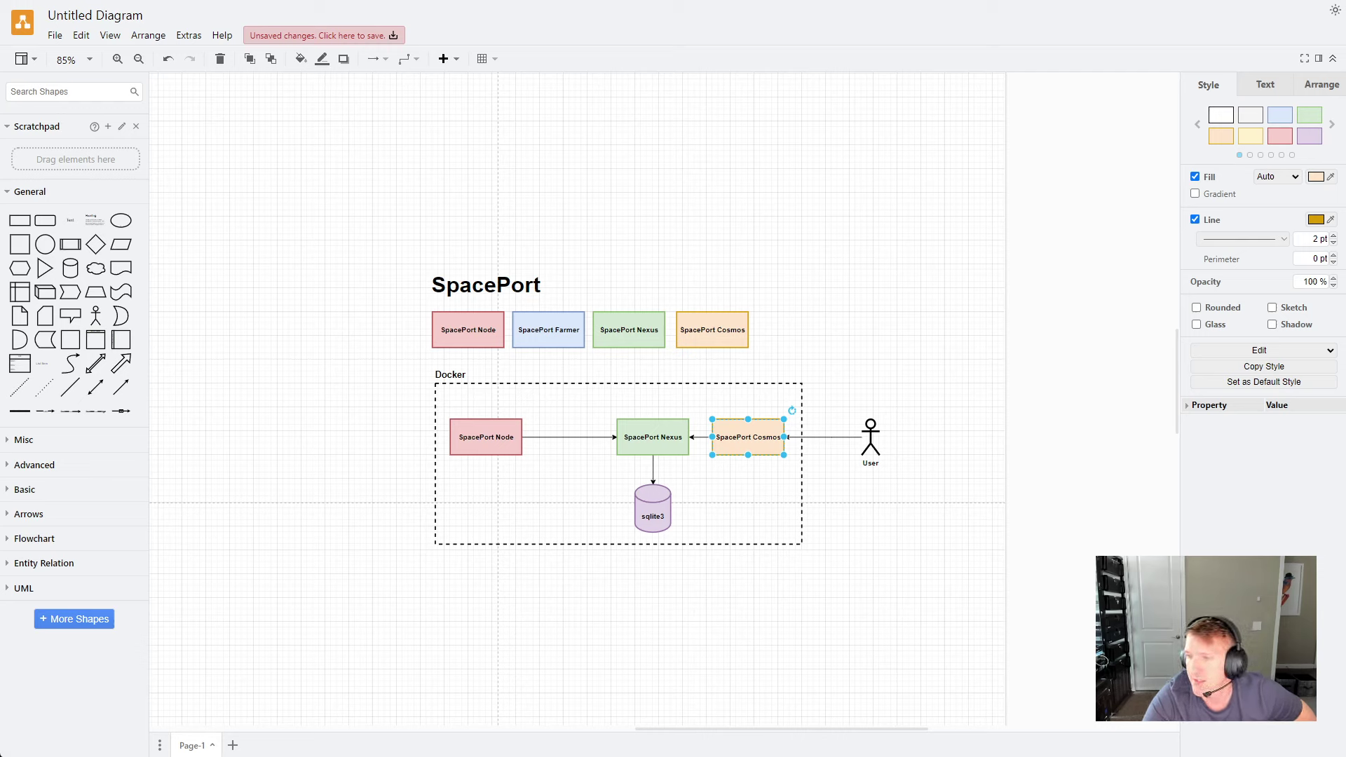
# Switch to the SpacePort page in the browser and highlight its Servers, Containers and Recent Events headings
pyautogui.hotkey('alt', 'Tab')
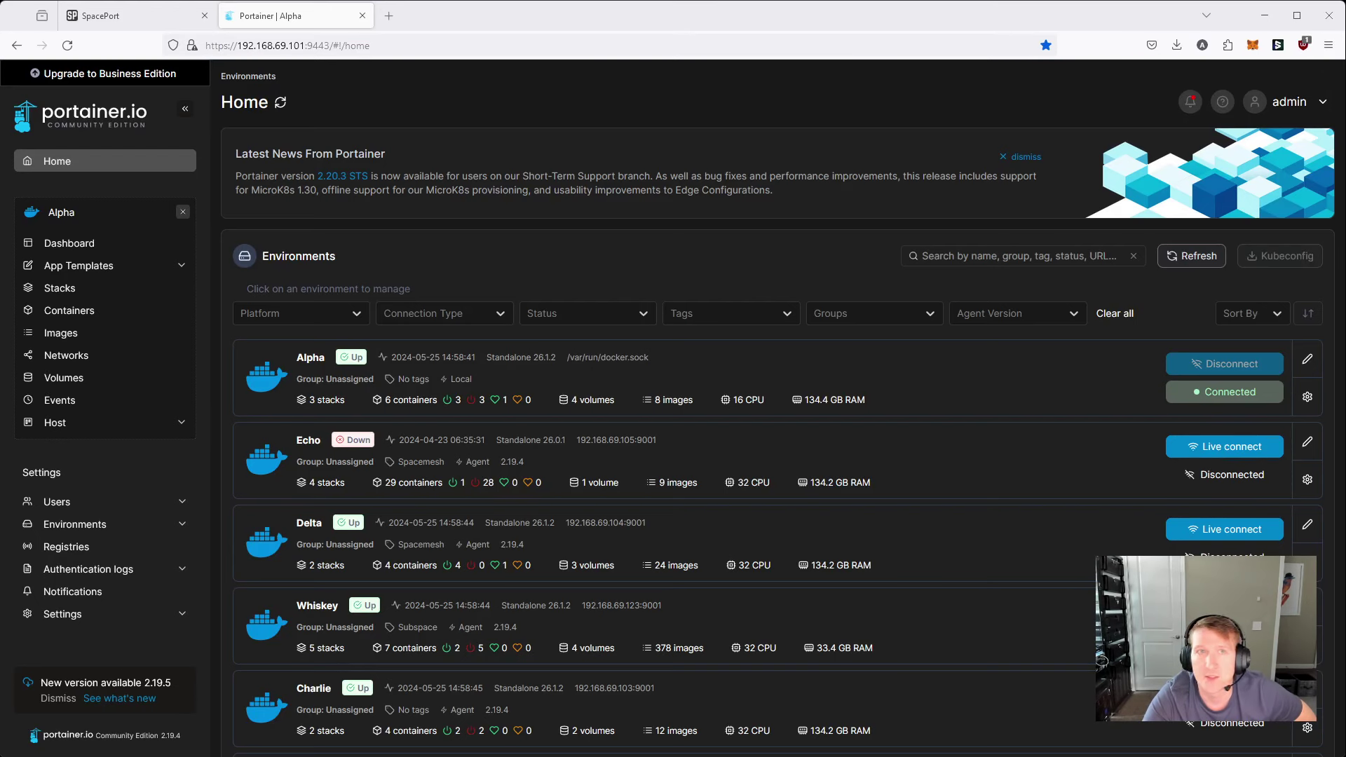
pyautogui.click(156, 15)
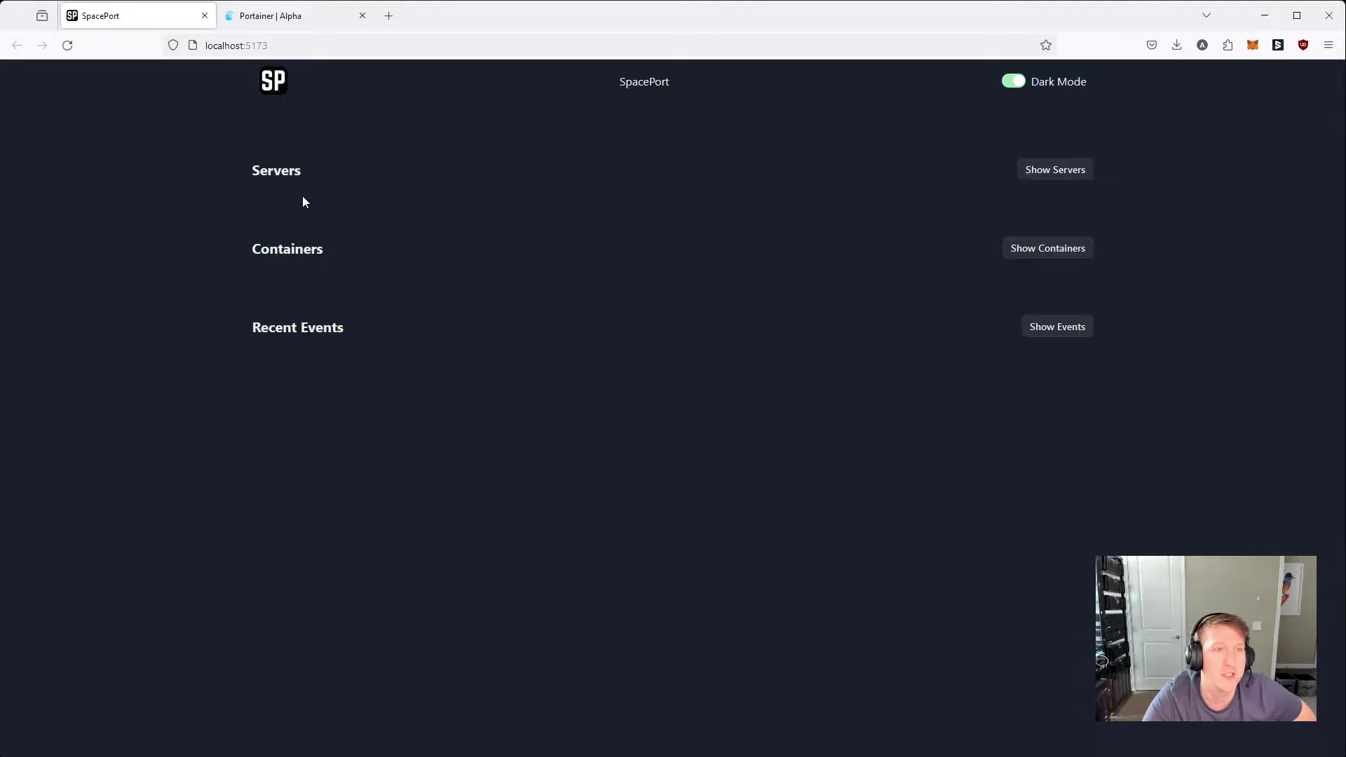
pyautogui.moveTo(251, 171); pyautogui.dragTo(303, 174)
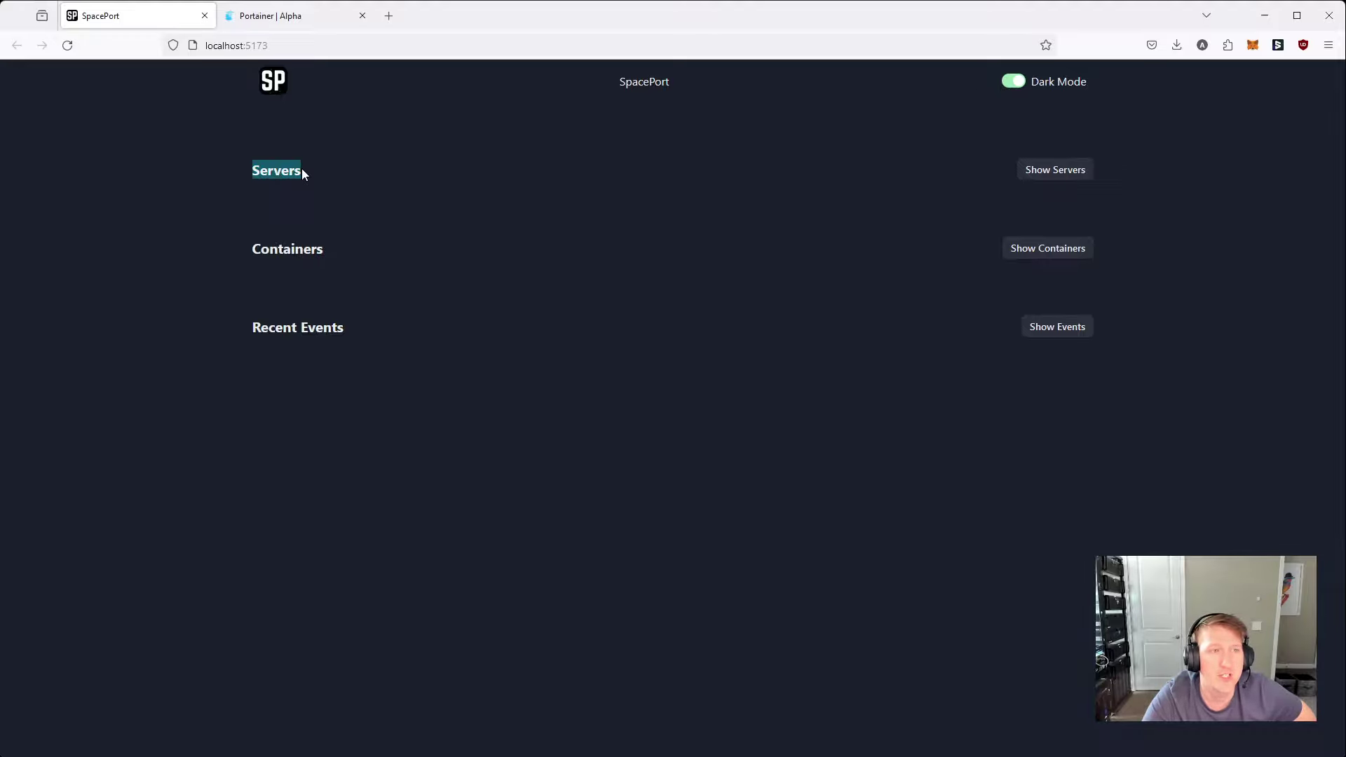
pyautogui.doubleClick(260, 249)
pyautogui.moveTo(251, 329); pyautogui.dragTo(345, 330)
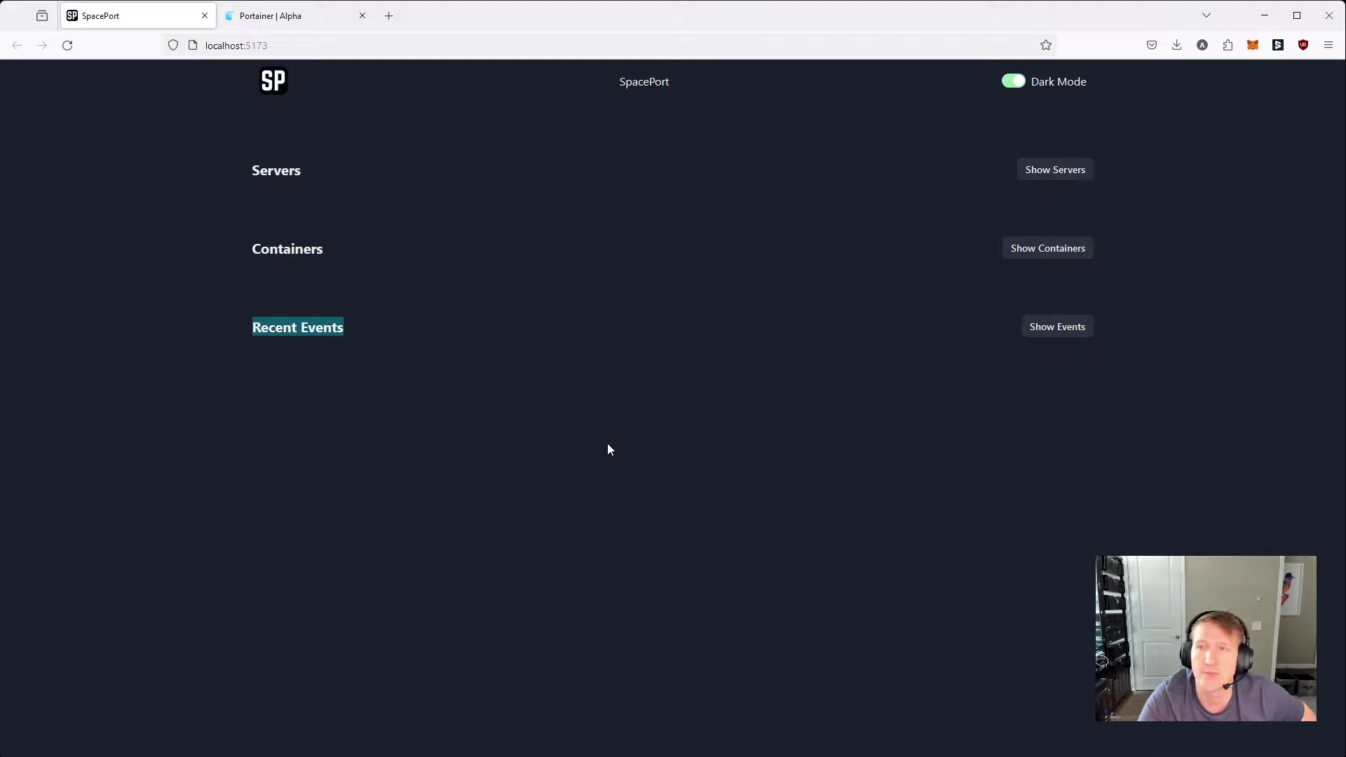
pyautogui.doubleClick(282, 169)
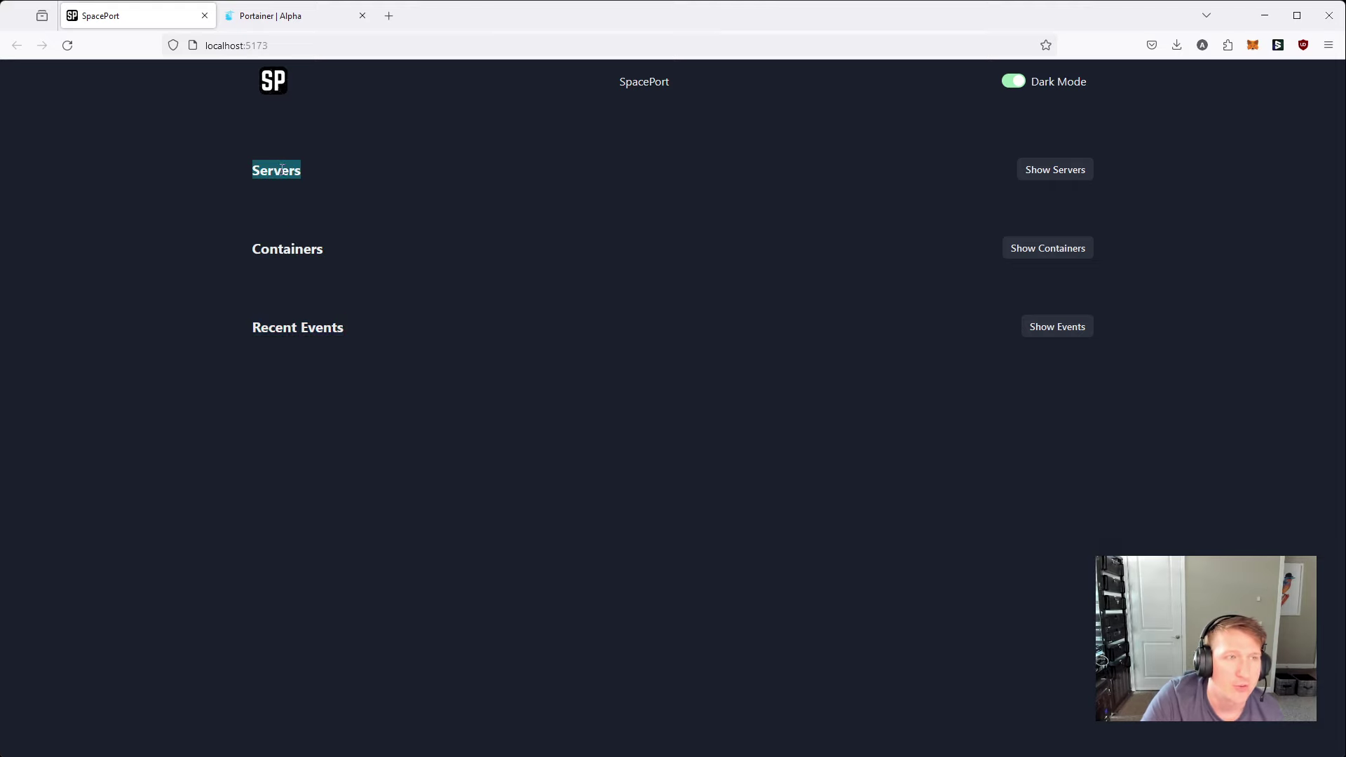
# Review the list of Docker environments on the Portainer home page
pyautogui.click(285, 25)
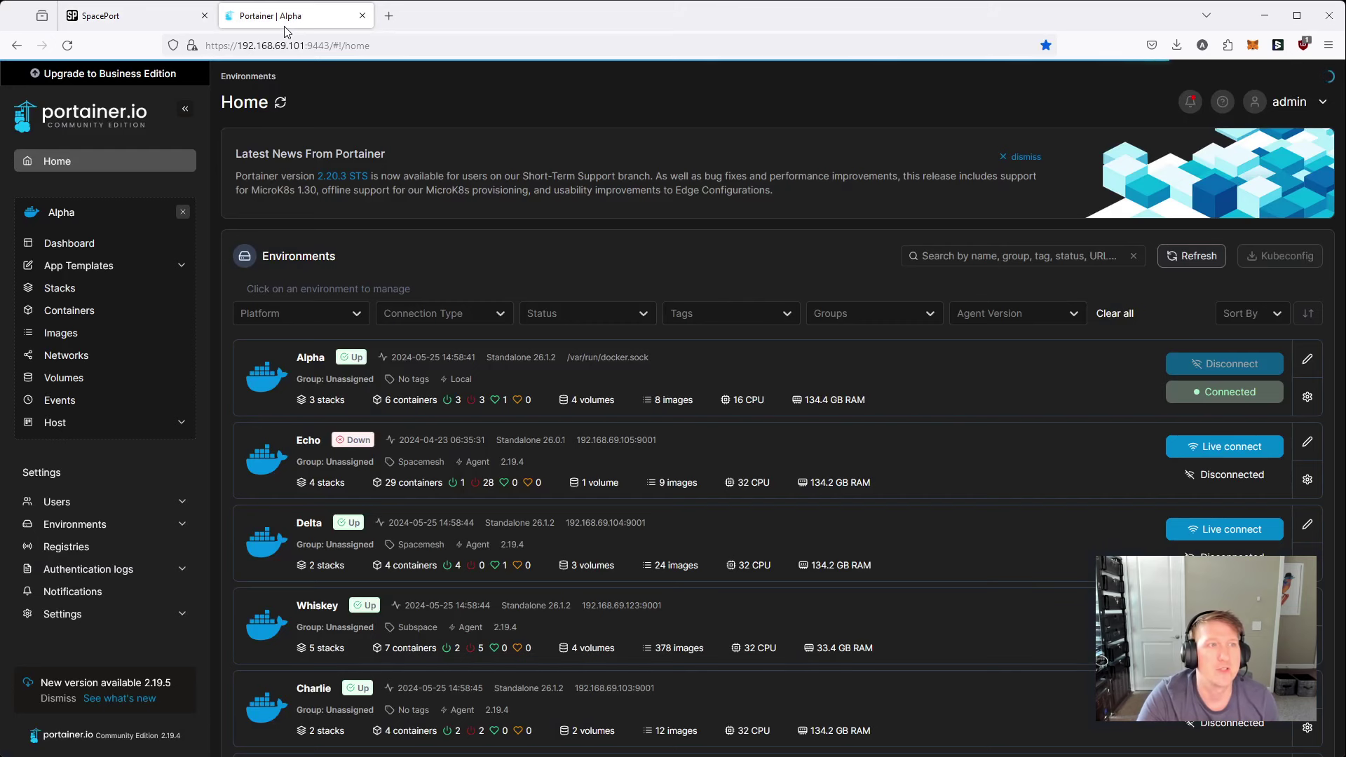
pyautogui.scroll(-3, 344, 603)
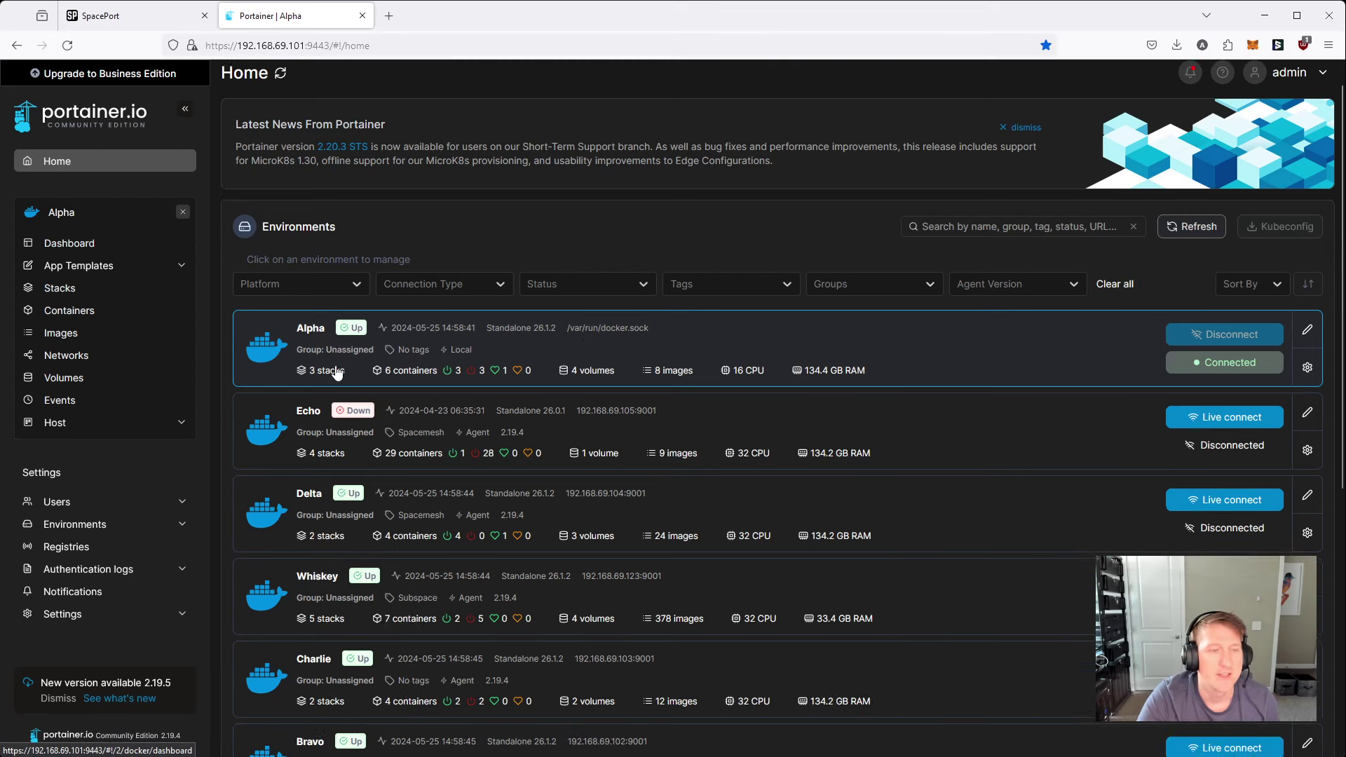
pyautogui.scroll(2, 348, 618)
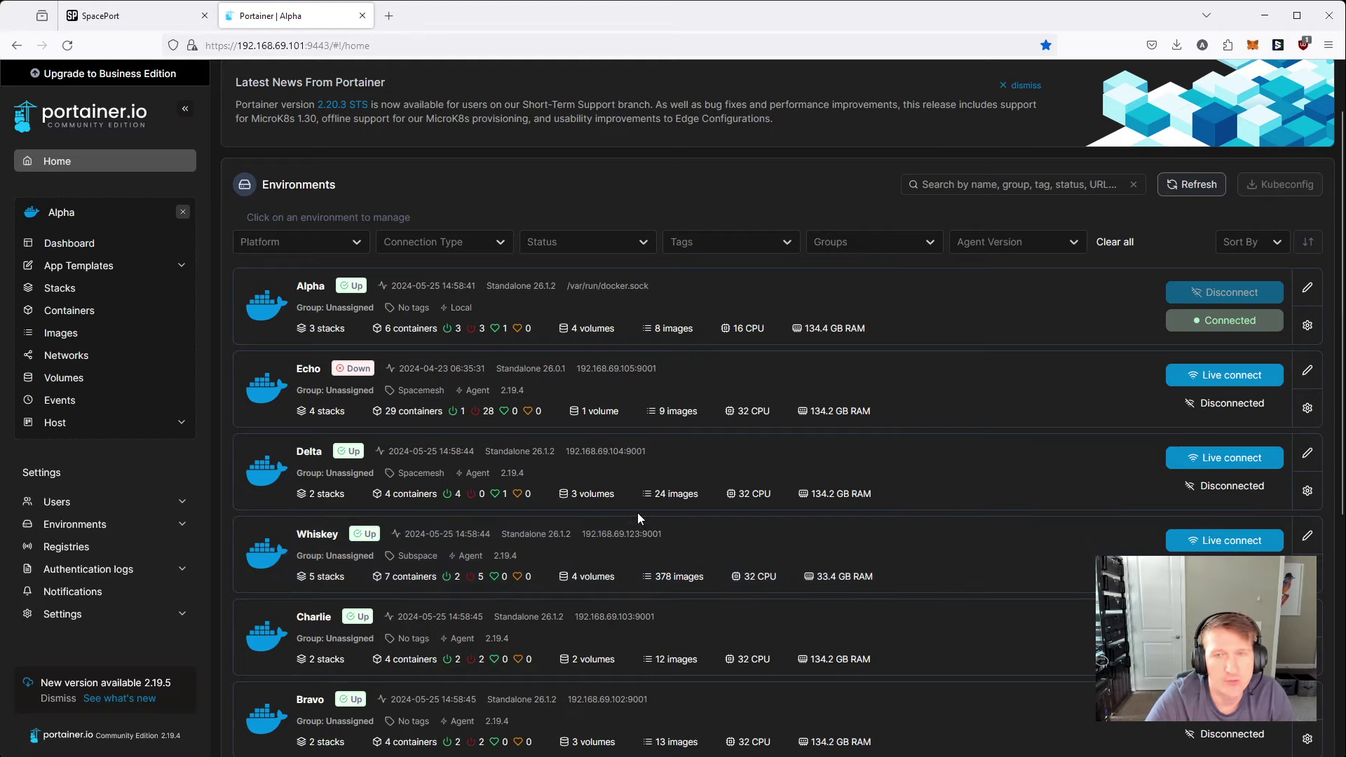
# Show the servers on the SpacePort page and highlight the listed server's name
pyautogui.click(132, 19)
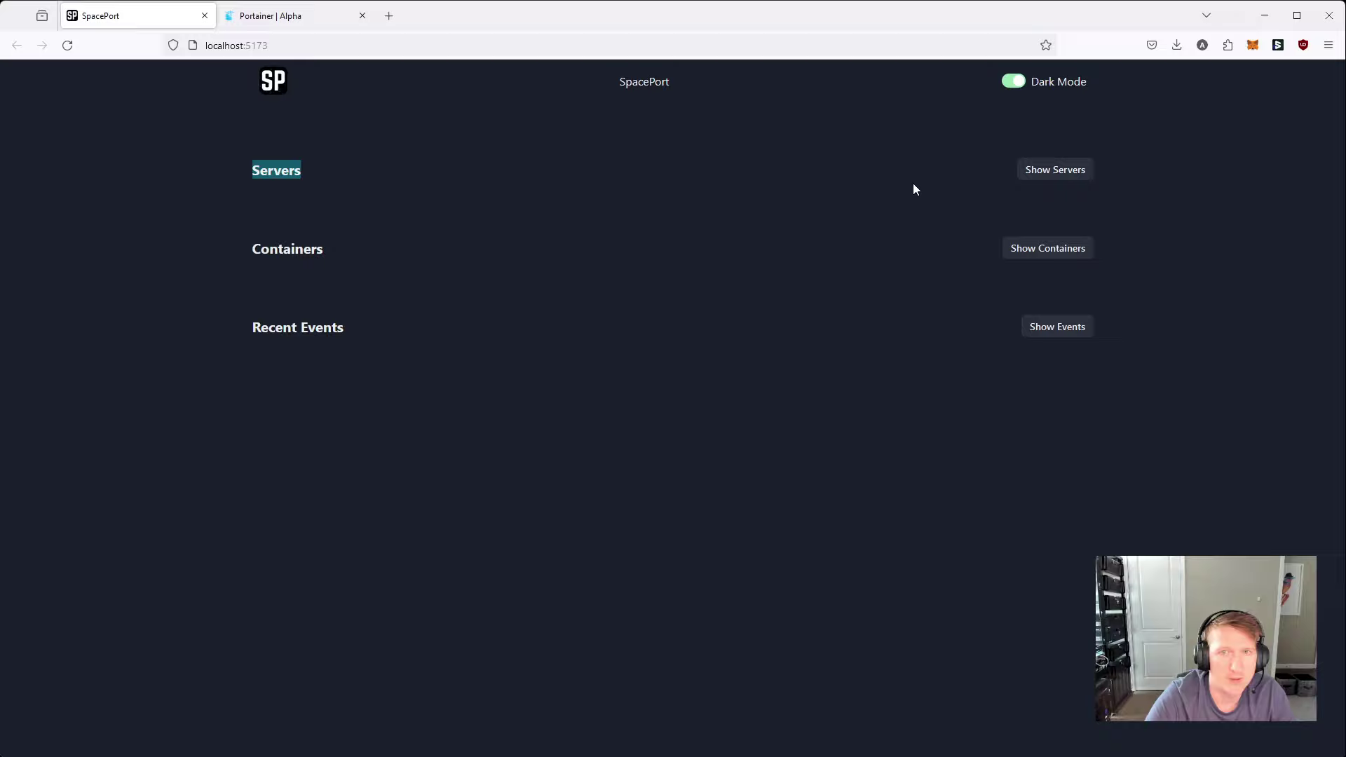
pyautogui.click(1052, 178)
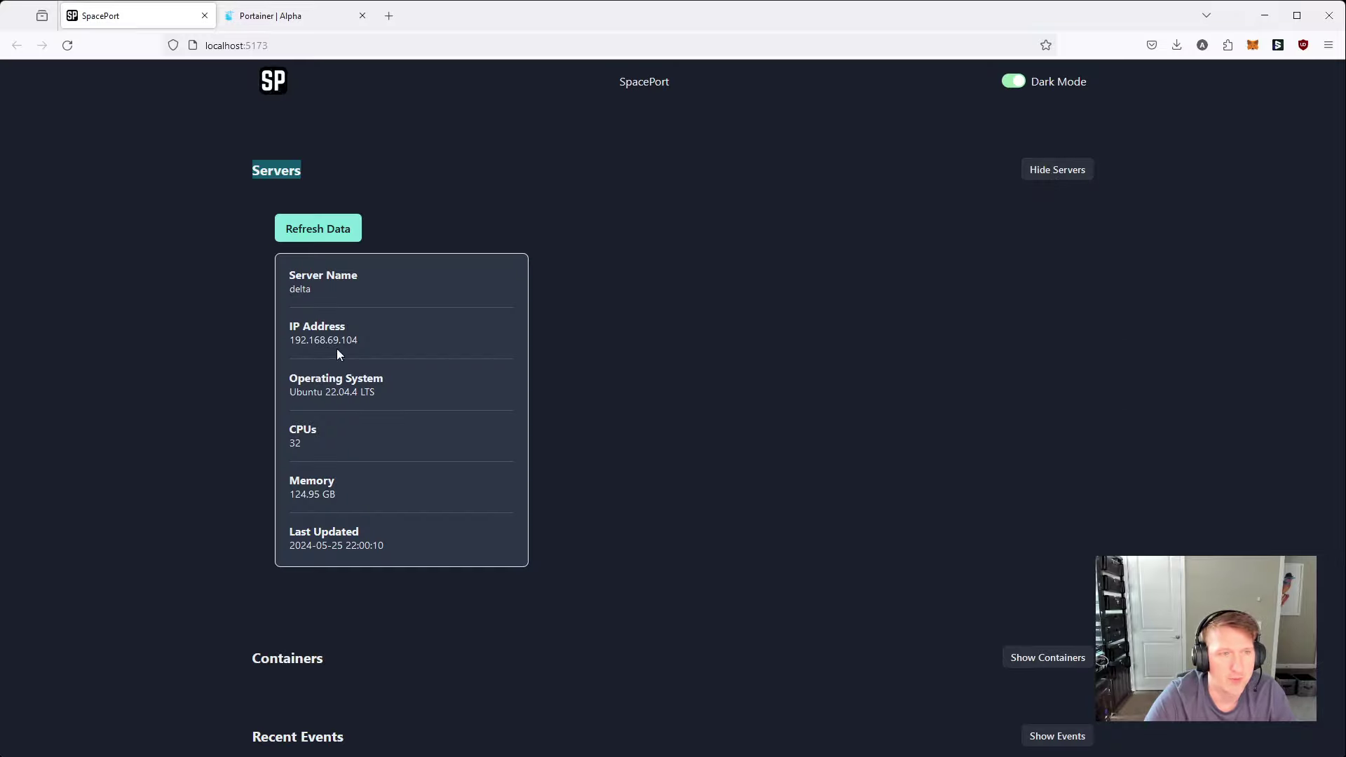
pyautogui.doubleClick(302, 290)
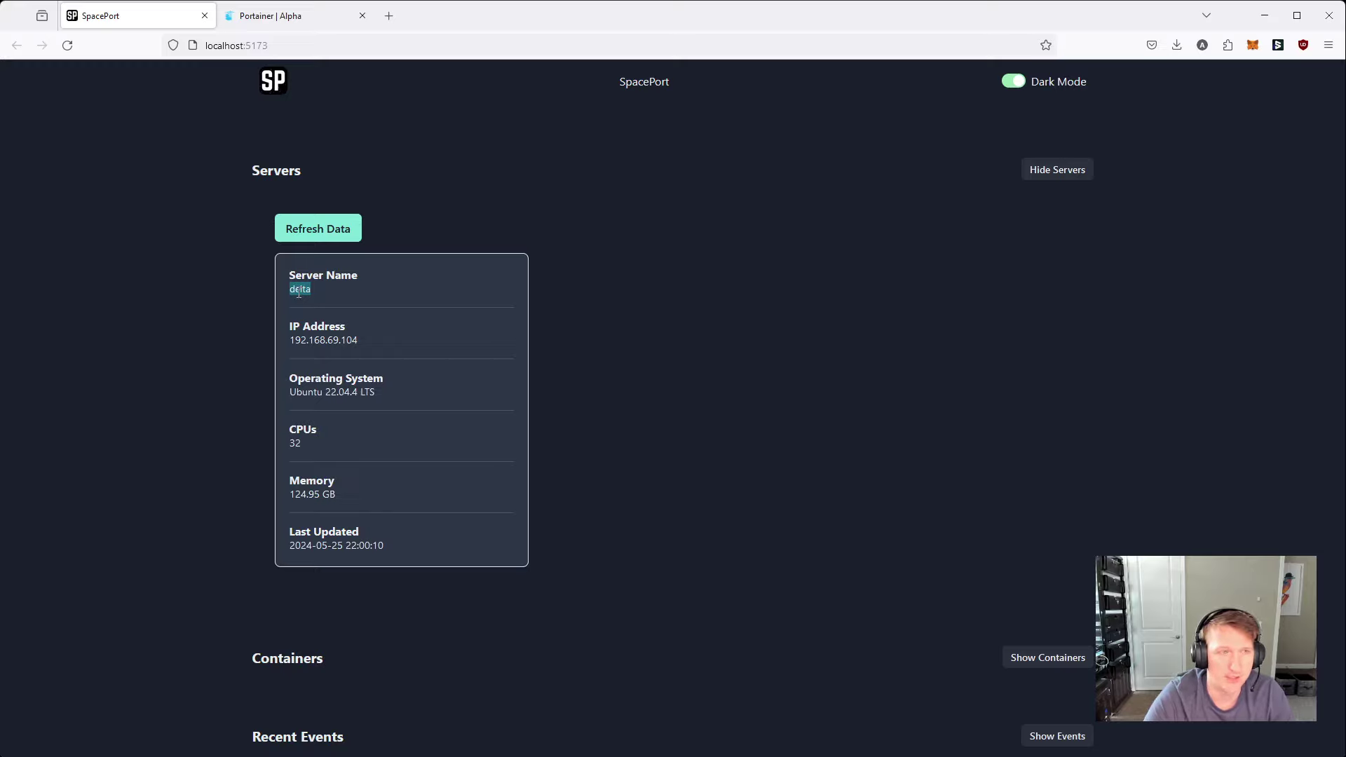
# Open the Delta environment's stacks in Portainer and view the details of subspace-stack
pyautogui.click(294, 15)
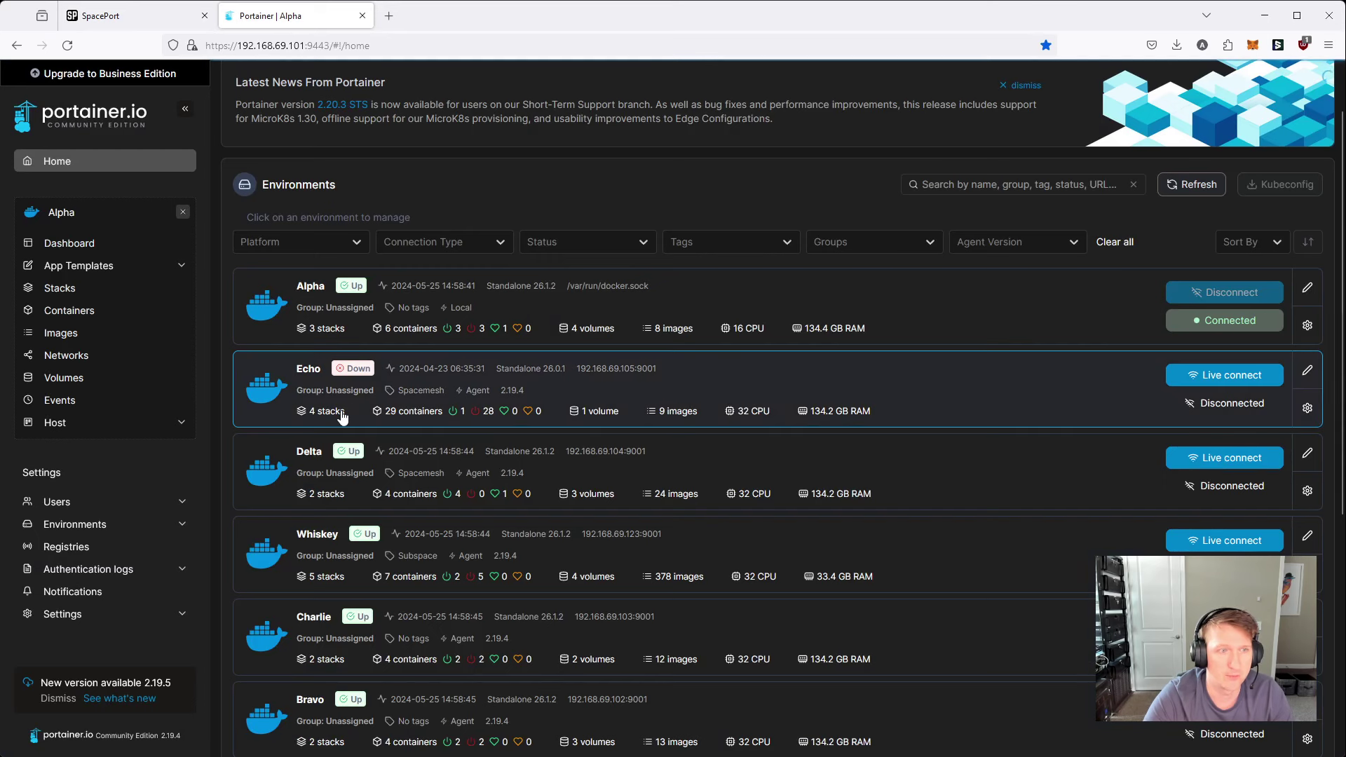
pyautogui.click(306, 455)
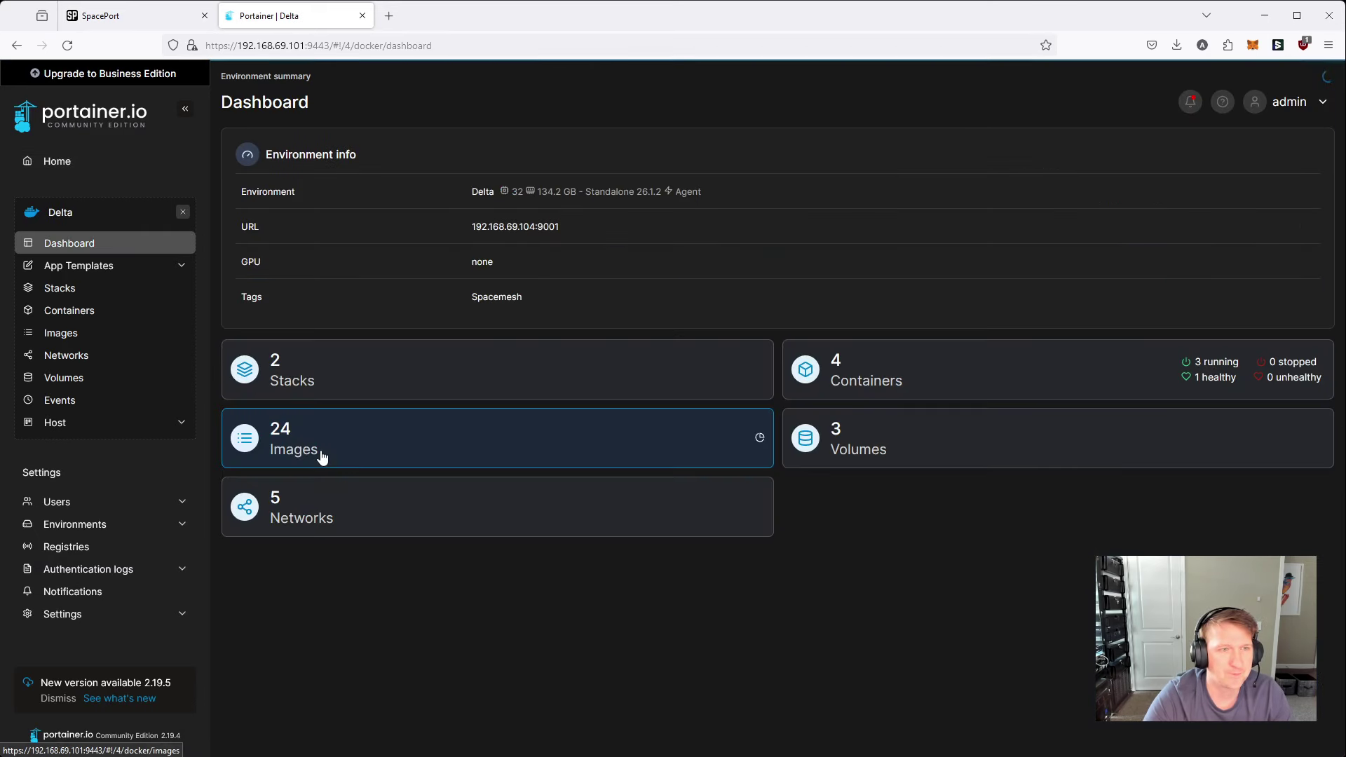
pyautogui.click(325, 367)
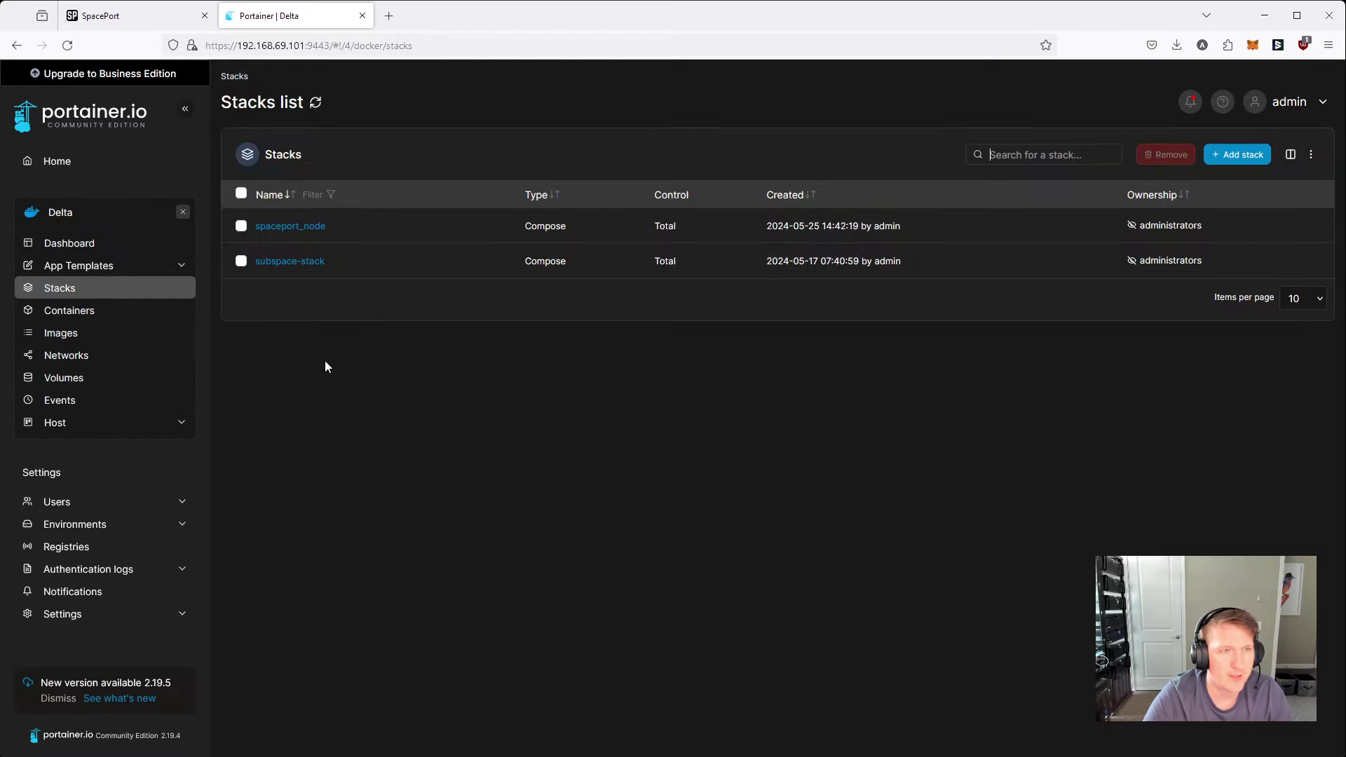
pyautogui.click(293, 262)
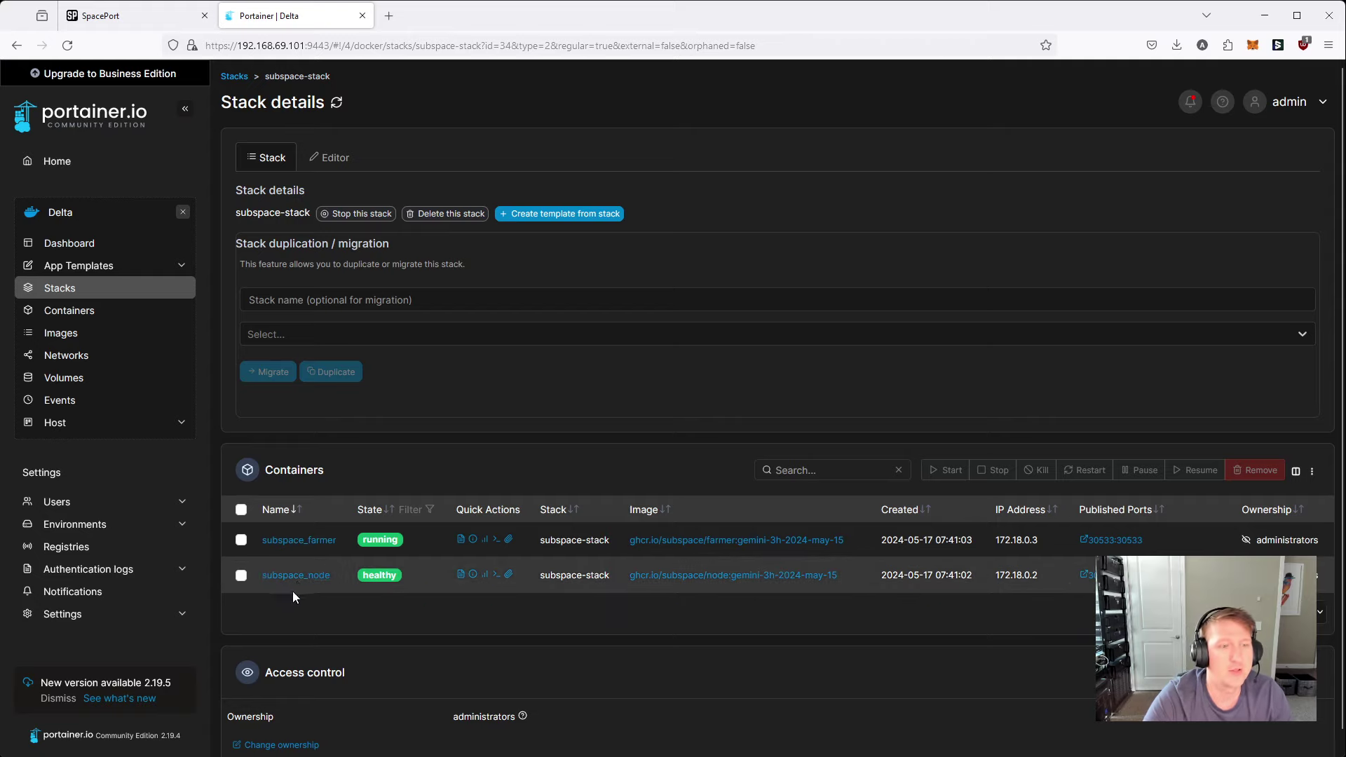
# Return to Delta's stacks list, open the spaceport_node stack and read its container's latest logs
pyautogui.hotkey('alt', 'Left')
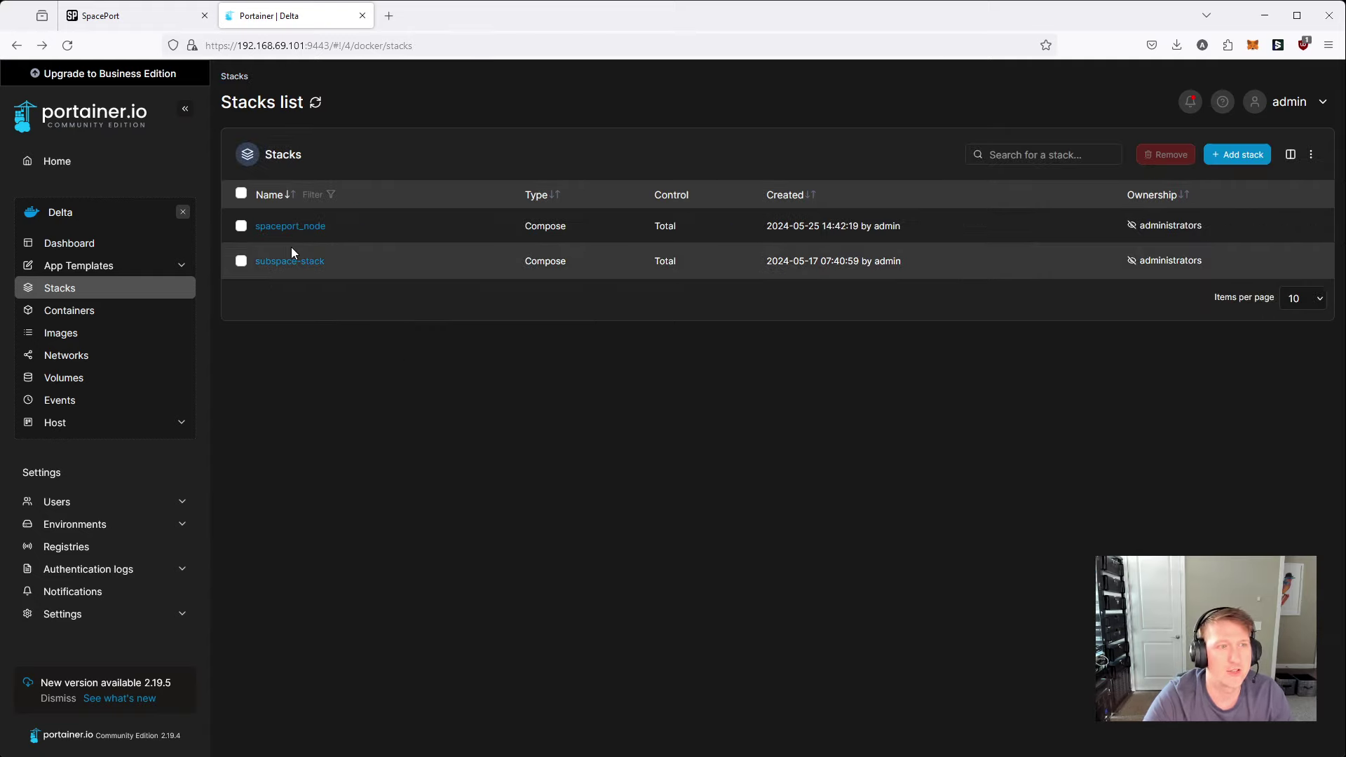
pyautogui.click(293, 228)
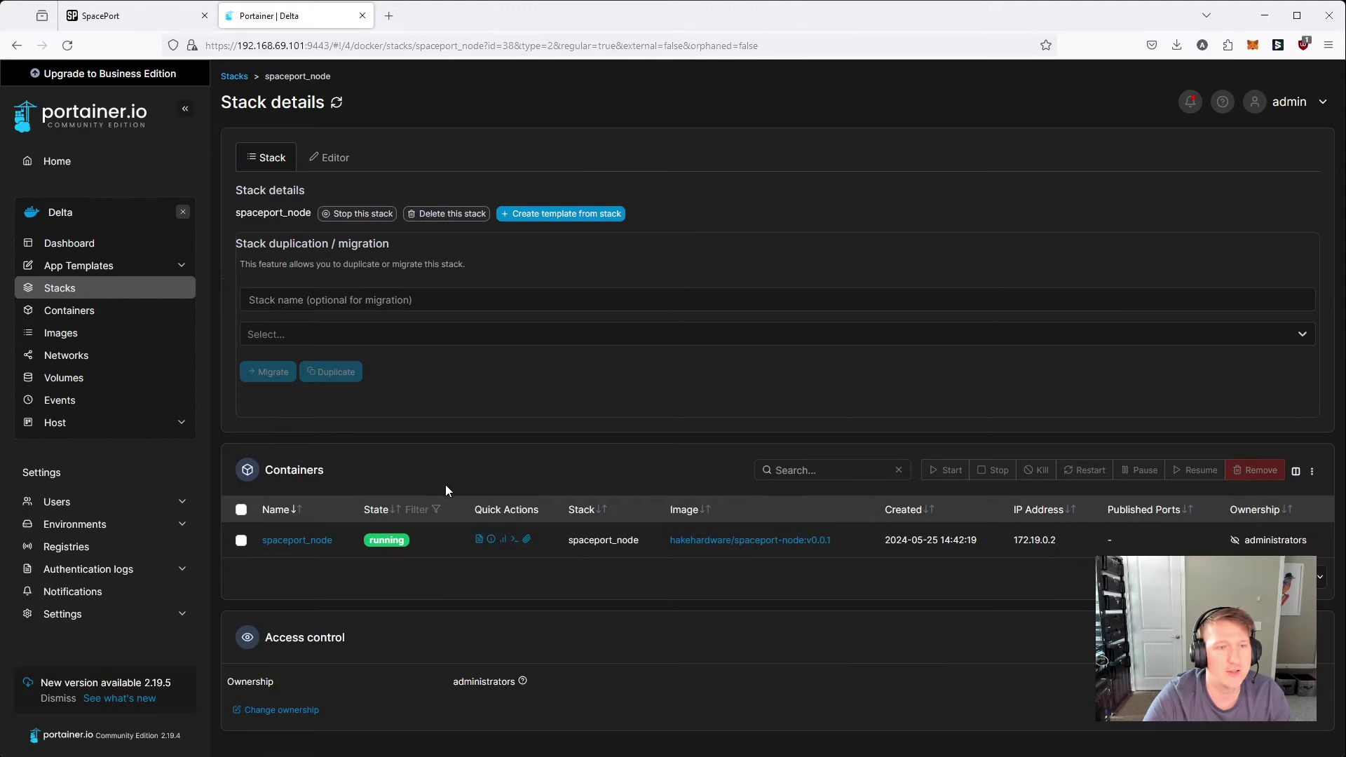
pyautogui.click(480, 541)
pyautogui.scroll(-1, 400, 663)
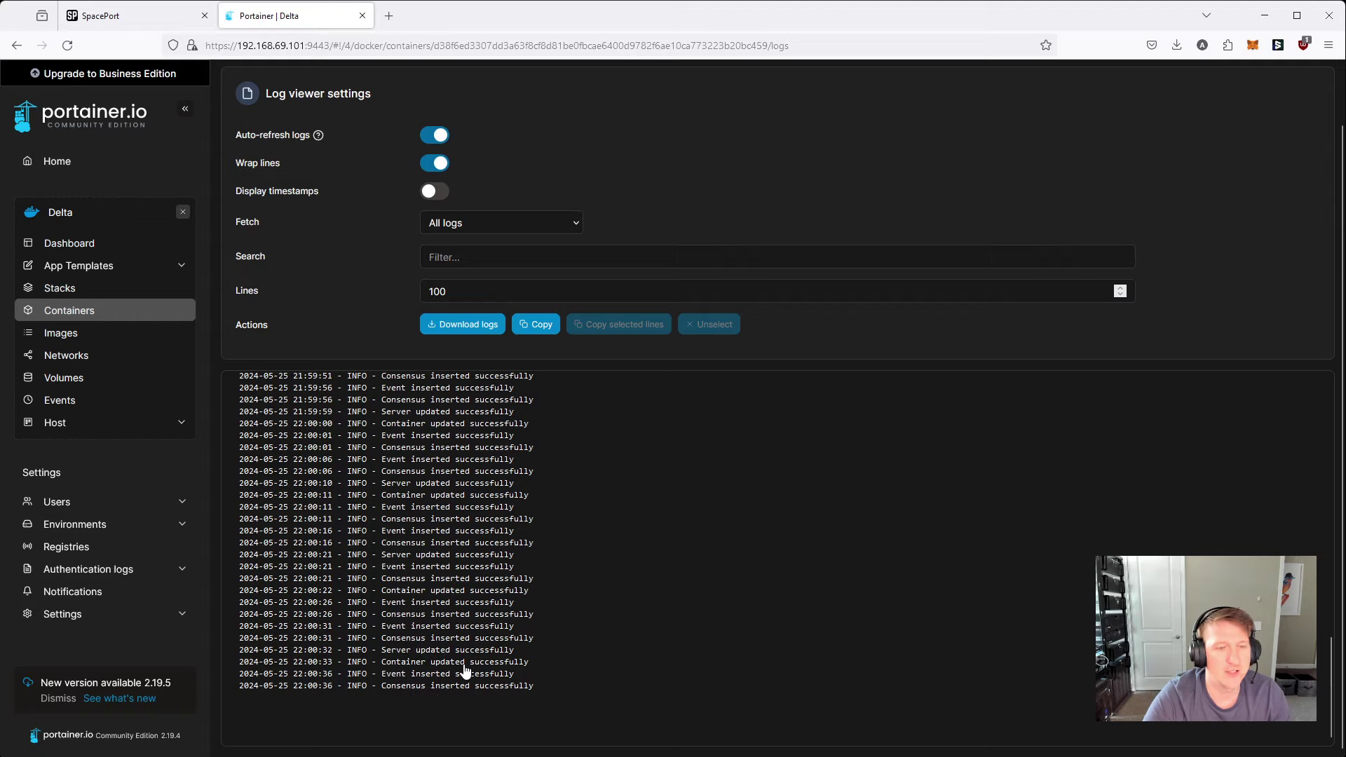
# Back on the SpacePort page, refresh the server data and compare the delta server's Last Updated time before and after
pyautogui.click(141, 17)
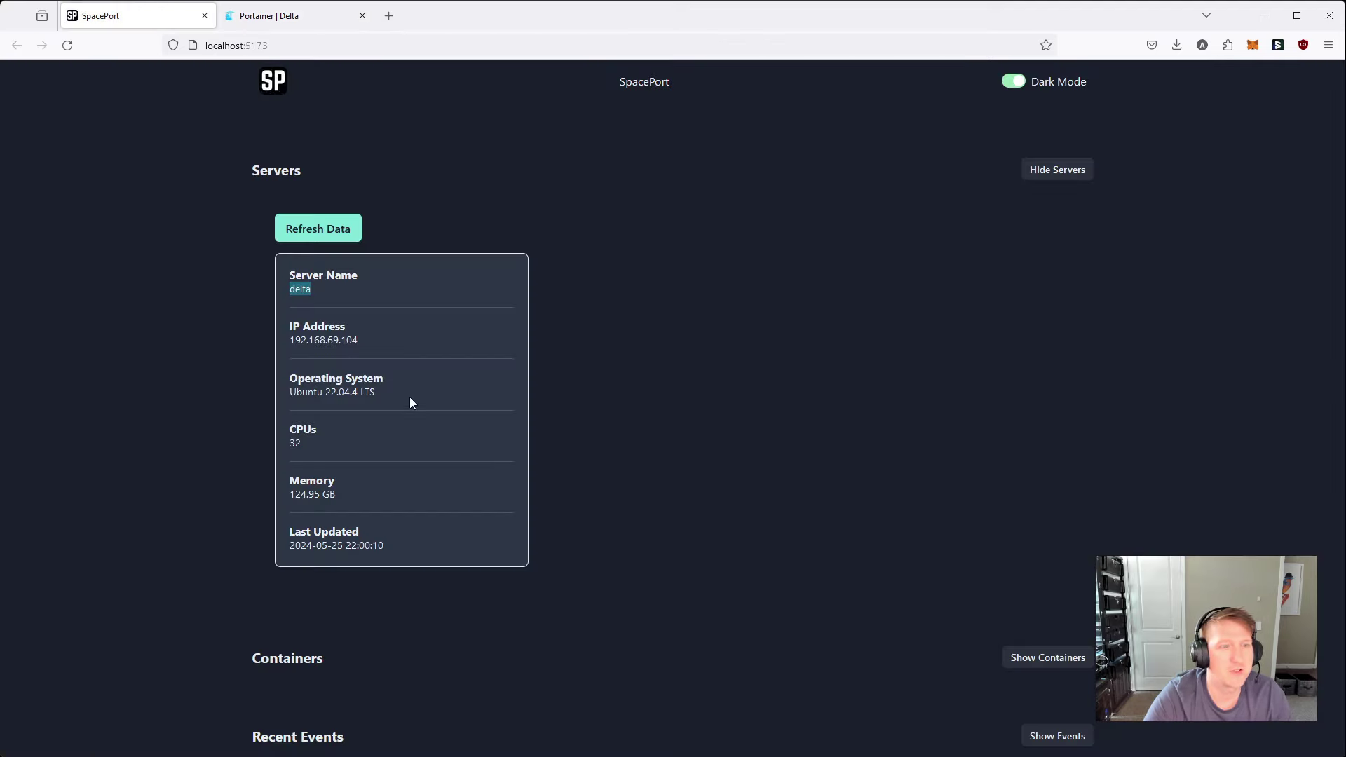
pyautogui.tripleClick(335, 392)
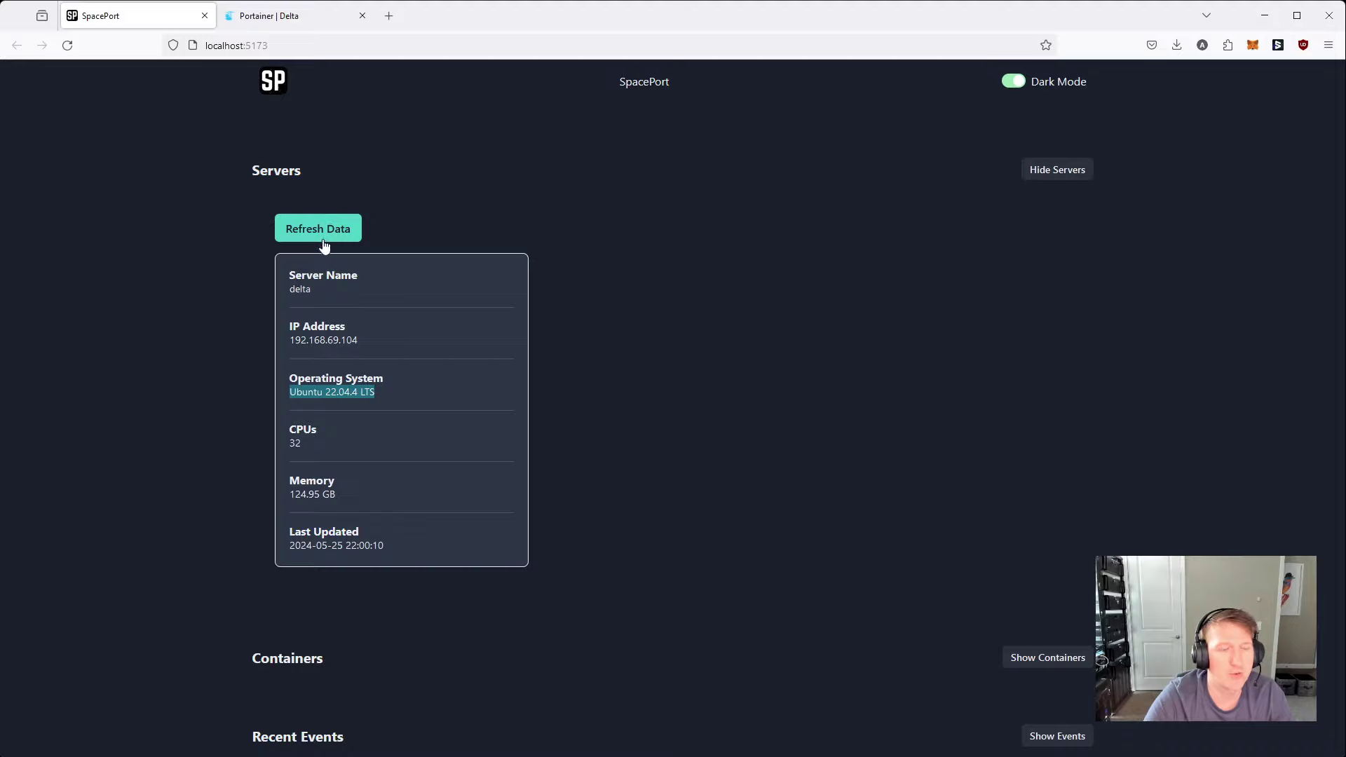
pyautogui.moveTo(346, 545); pyautogui.dragTo(396, 549)
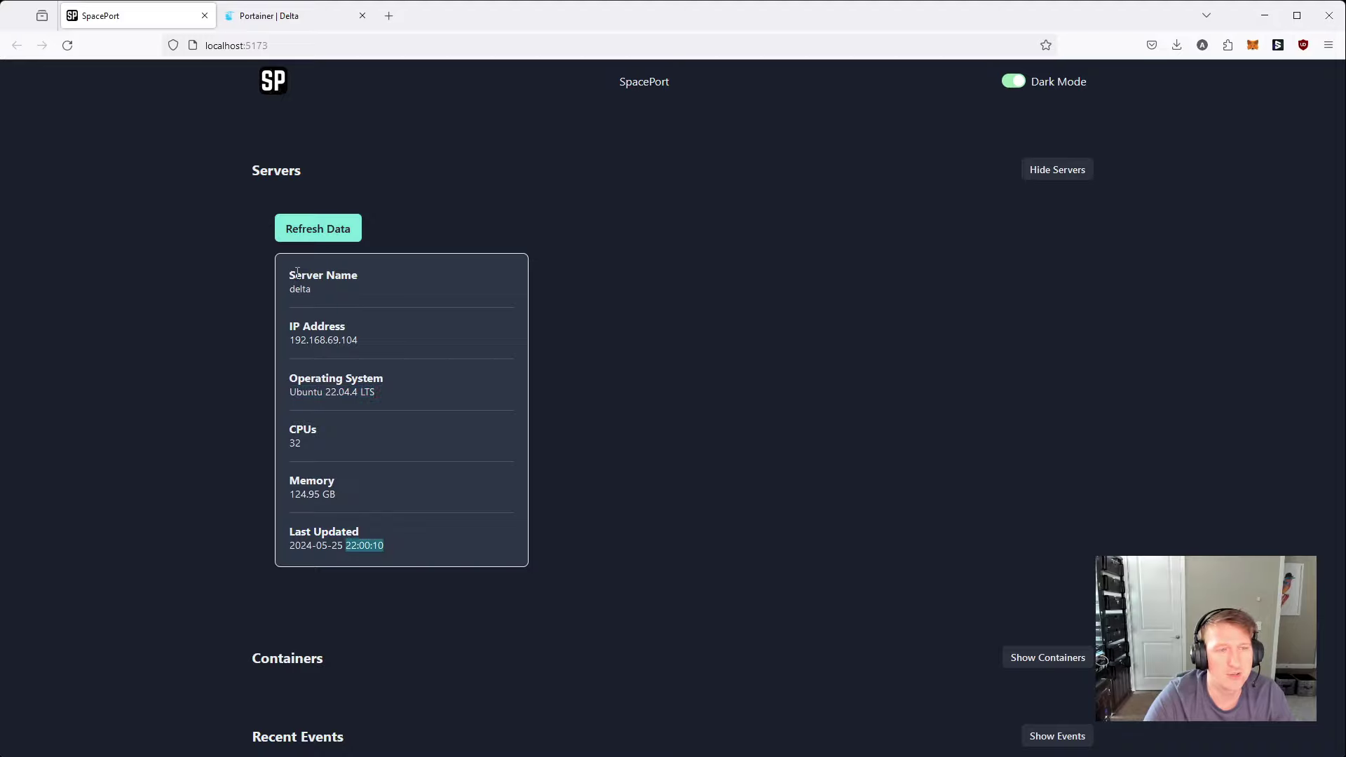
pyautogui.click(305, 231)
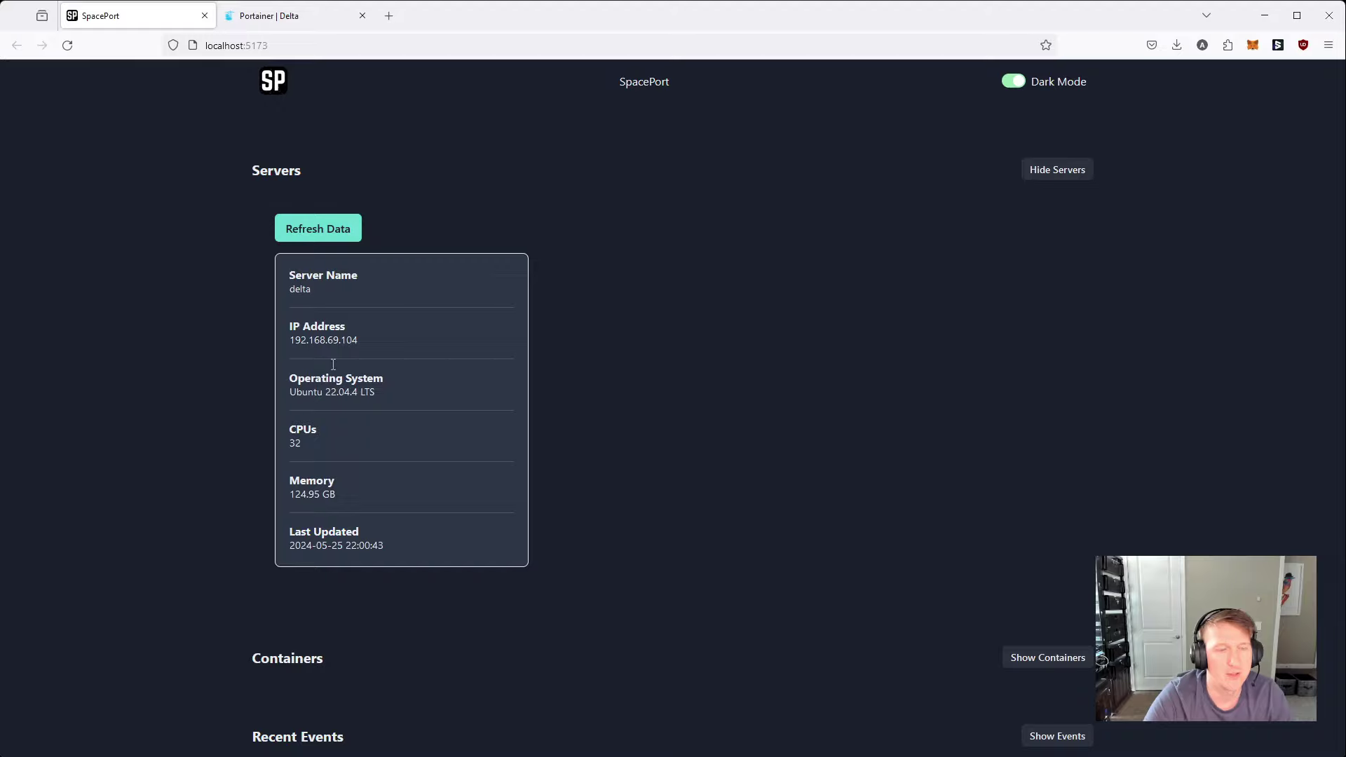
pyautogui.doubleClick(380, 547)
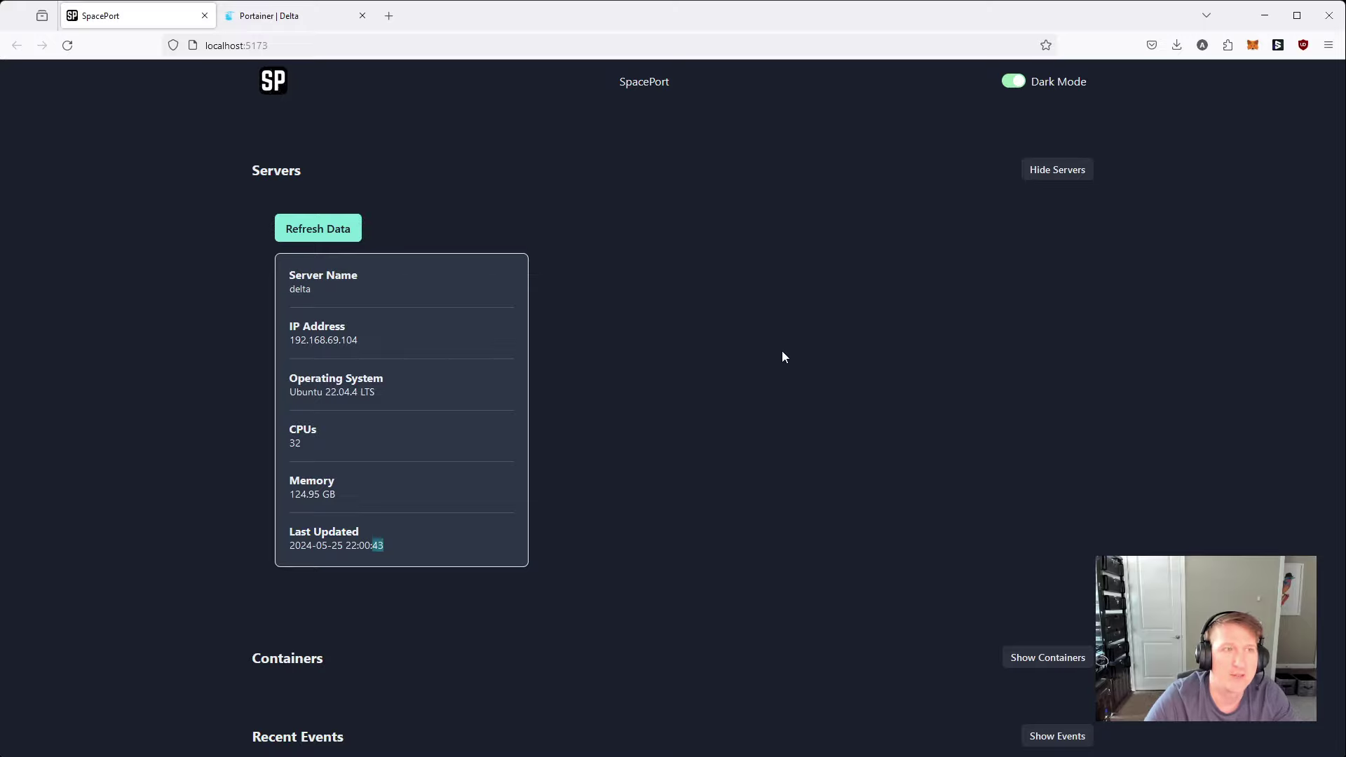
# Hide the servers, show the containers, and examine the subspace_node card's sync status, image, resource usage and server name
pyautogui.click(1054, 172)
pyautogui.click(1038, 254)
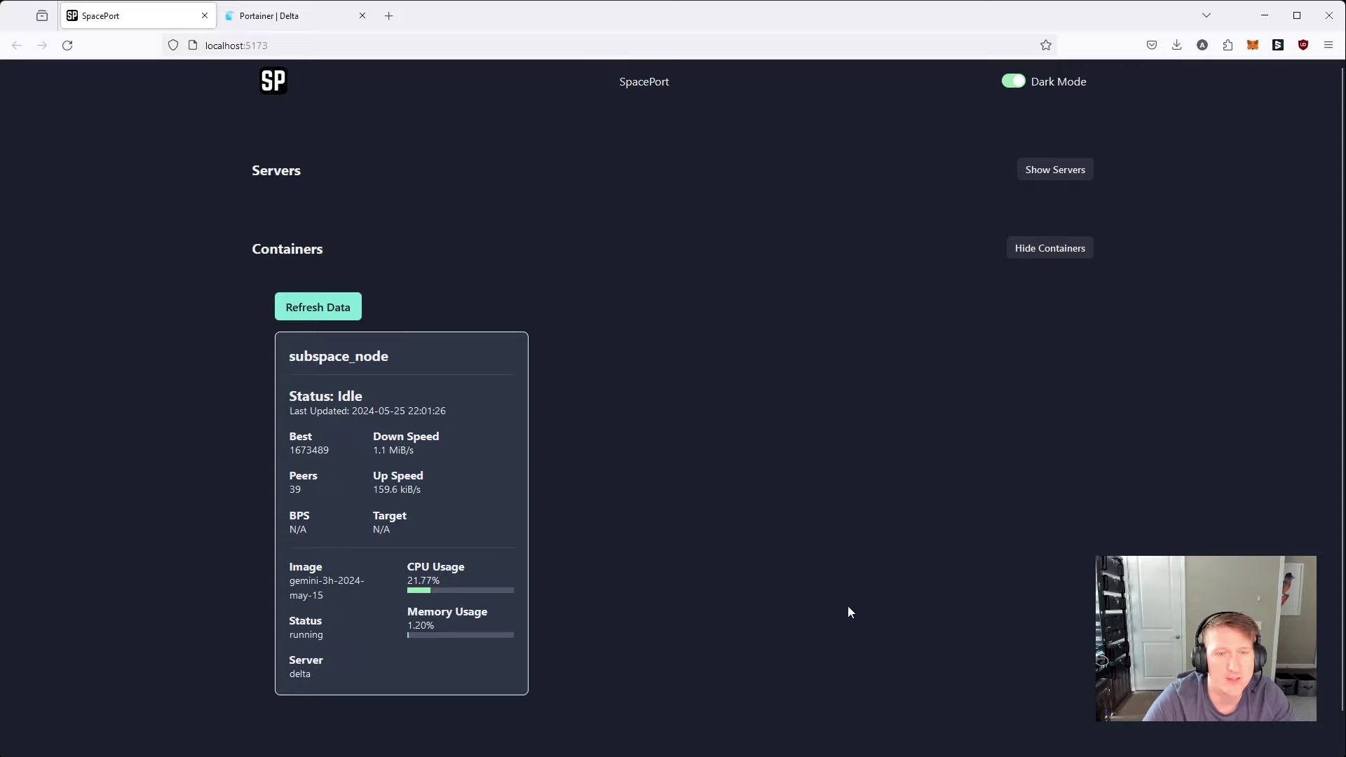
pyautogui.scroll(-1, 1041, 595)
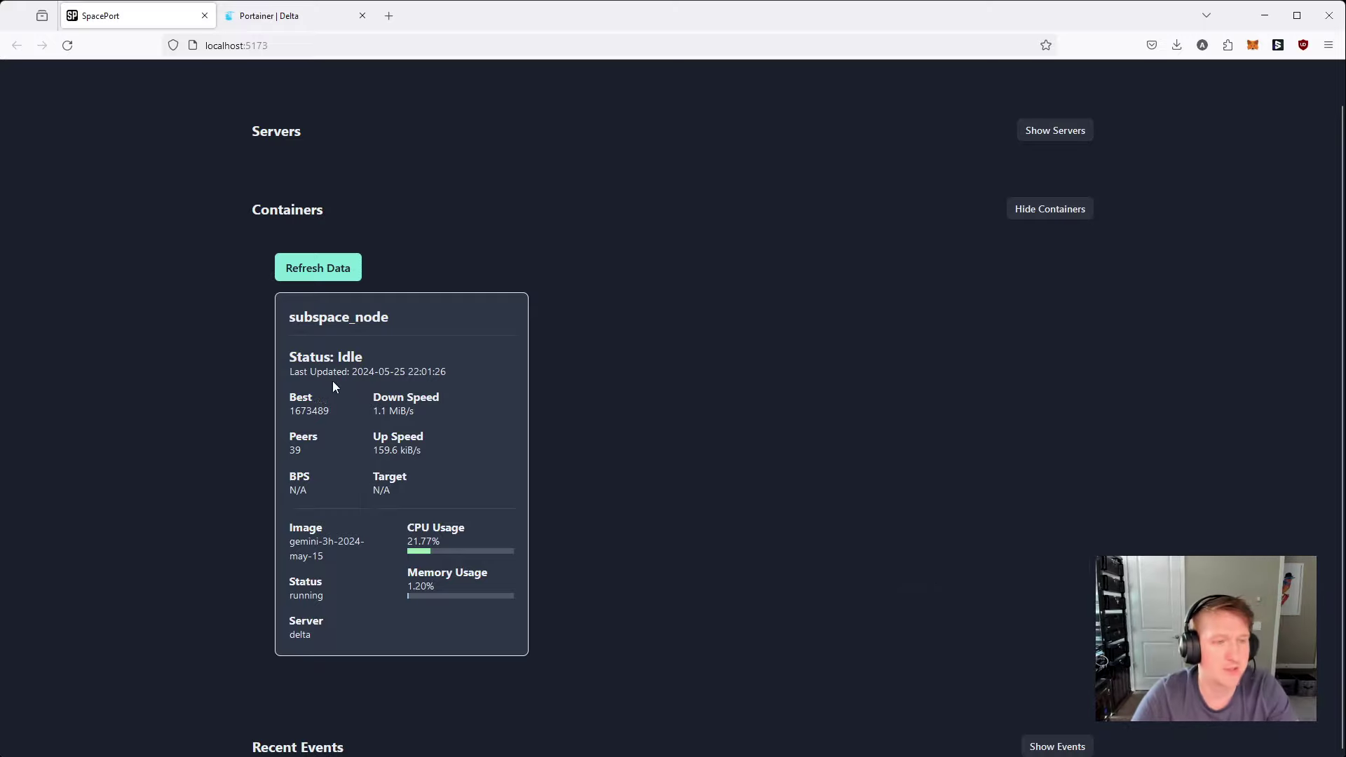
pyautogui.moveTo(291, 351); pyautogui.dragTo(419, 492)
pyautogui.click(419, 493)
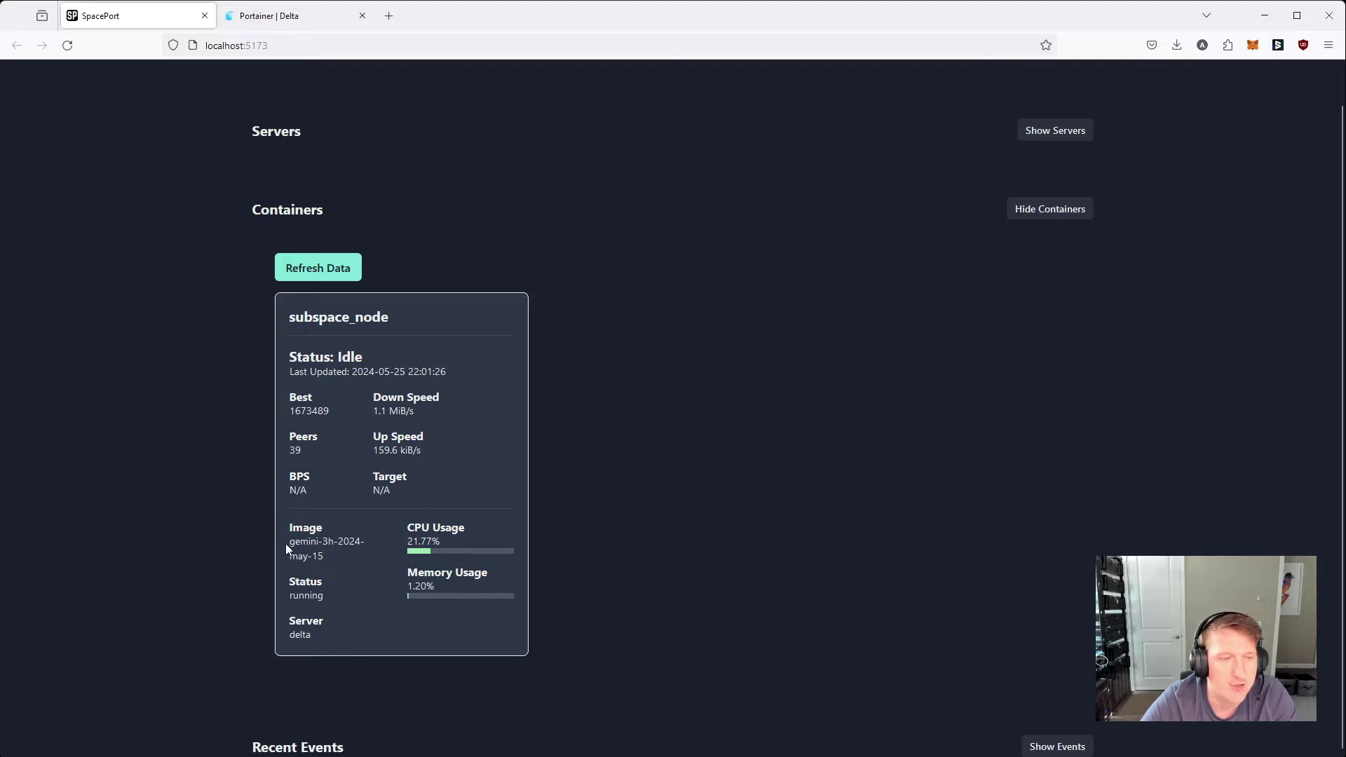
pyautogui.moveTo(303, 531); pyautogui.dragTo(475, 634)
pyautogui.click(474, 635)
pyautogui.doubleClick(297, 635)
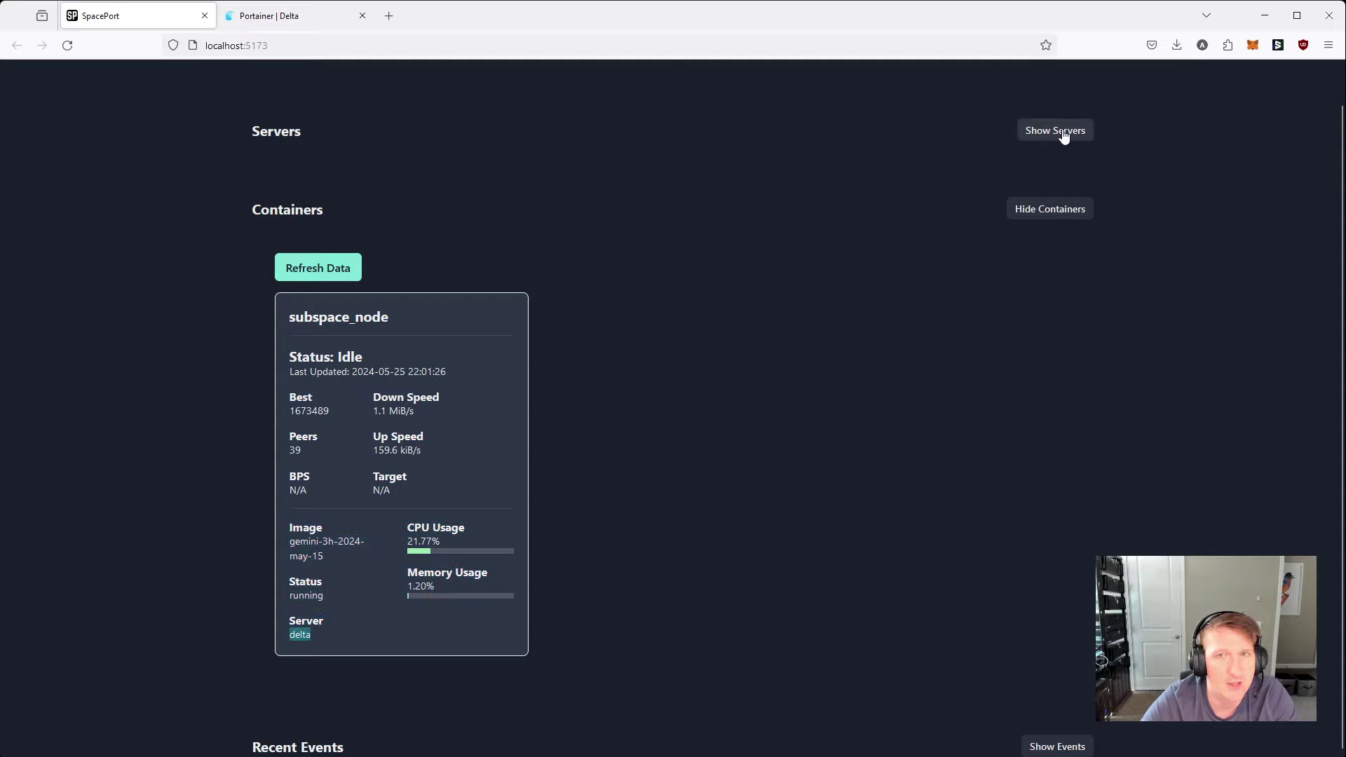
# Show the servers again to match the container's server name with the delta entry, and hide them
pyautogui.click(1061, 132)
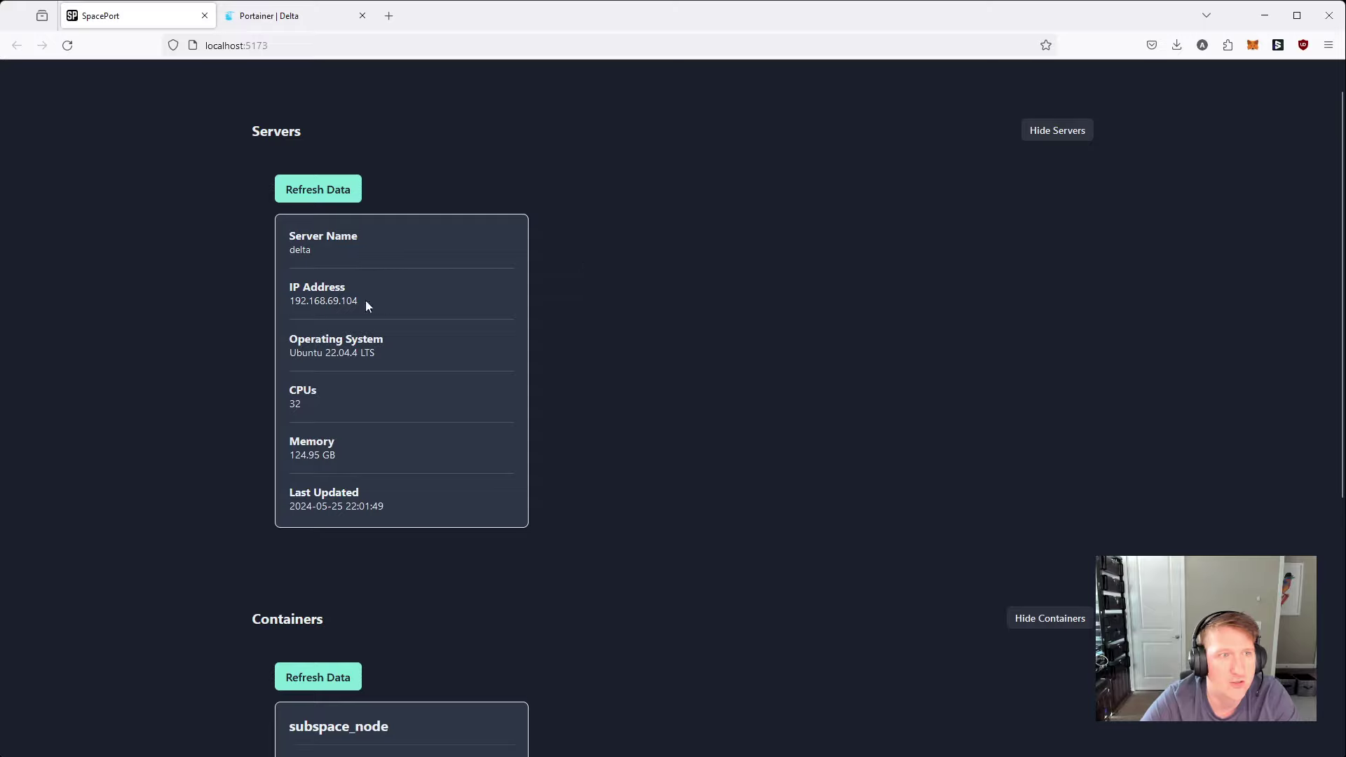
pyautogui.doubleClick(307, 249)
pyautogui.click(1044, 133)
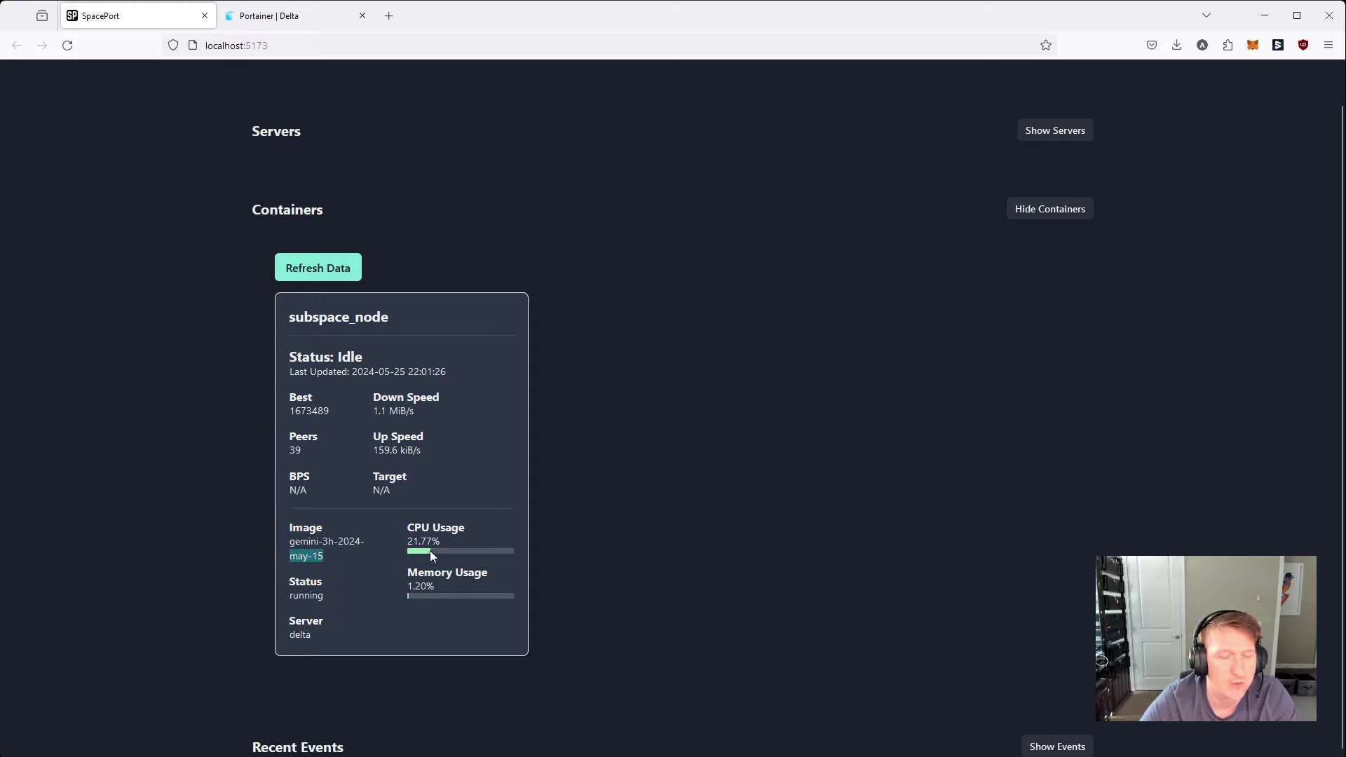
# Check the subspace_node card's CPU usage and Last Updated time, and refresh the container data
pyautogui.moveTo(431, 550); pyautogui.dragTo(407, 541)
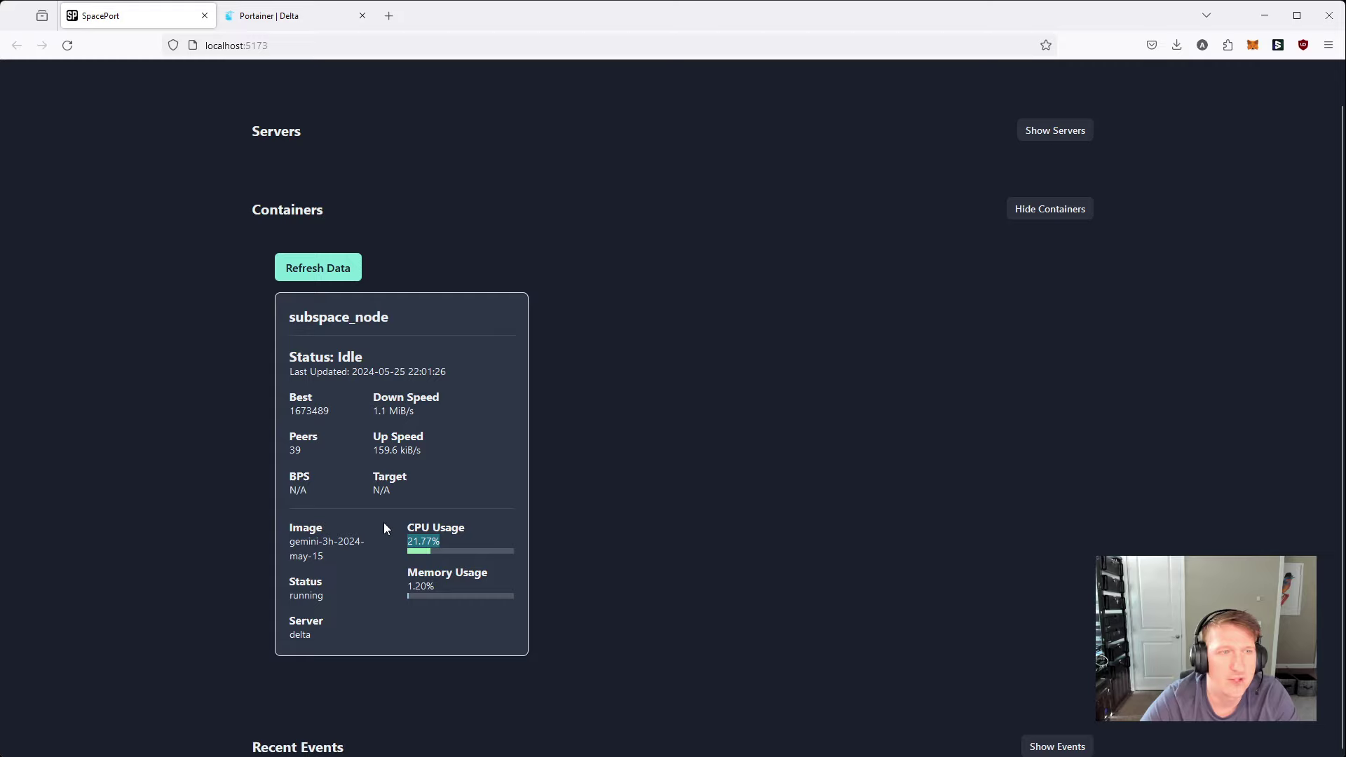
pyautogui.moveTo(406, 371); pyautogui.dragTo(453, 379)
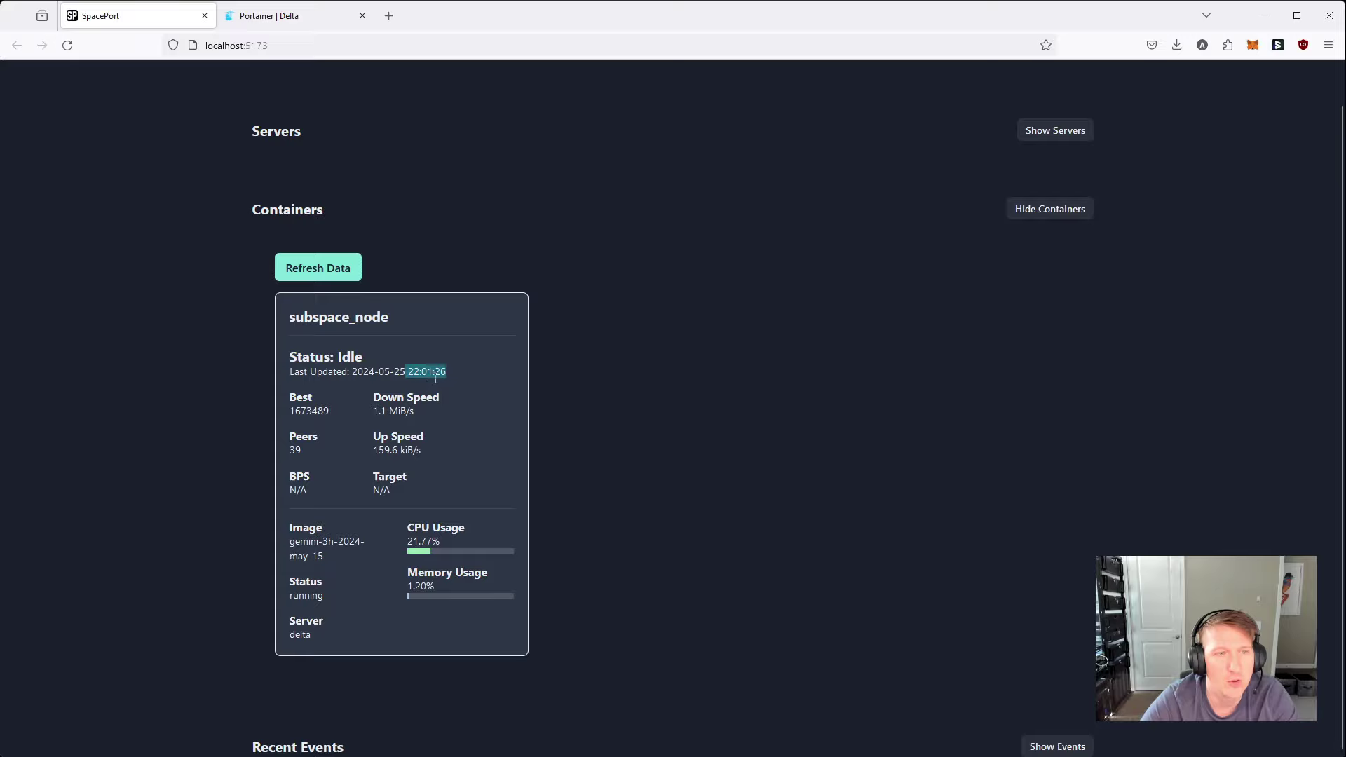
pyautogui.click(325, 266)
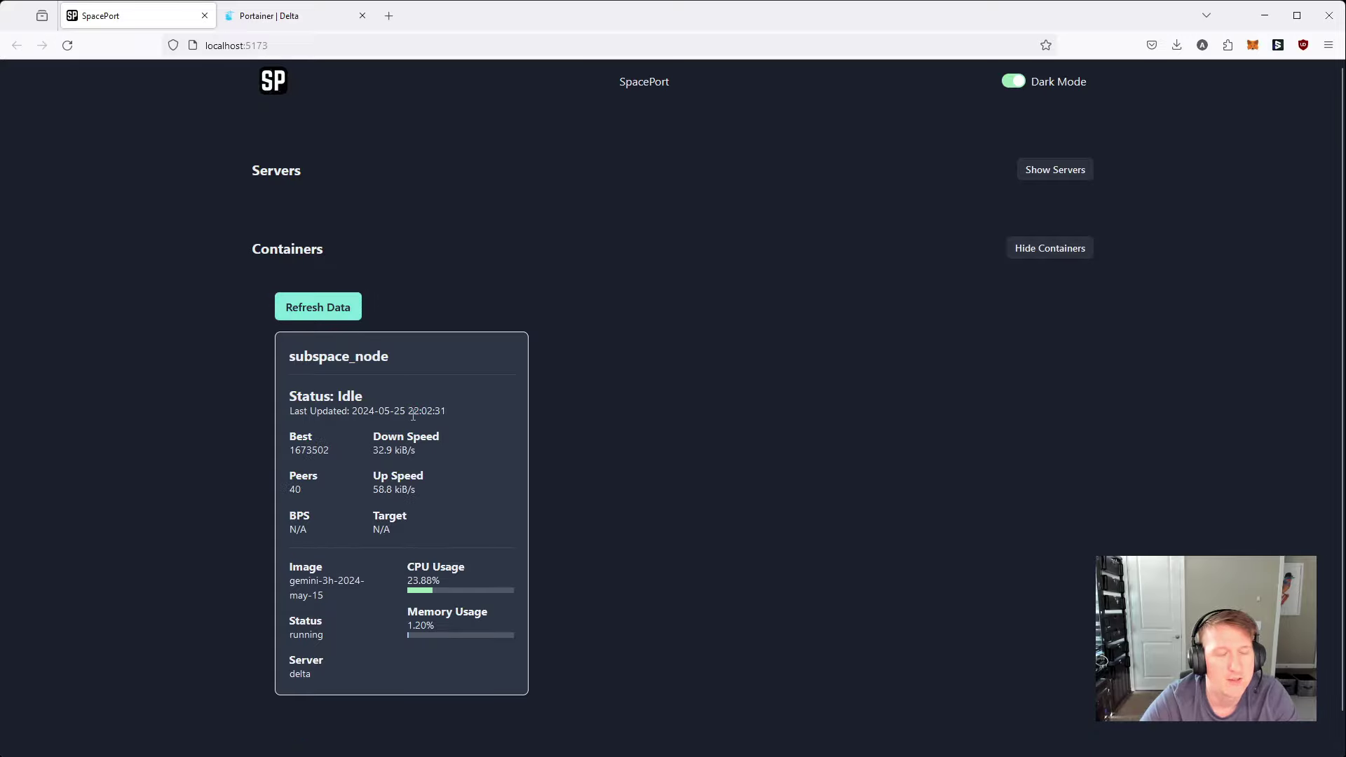
# Refresh the container data once more and collapse the Containers section
pyautogui.scroll(-1, 436, 424)
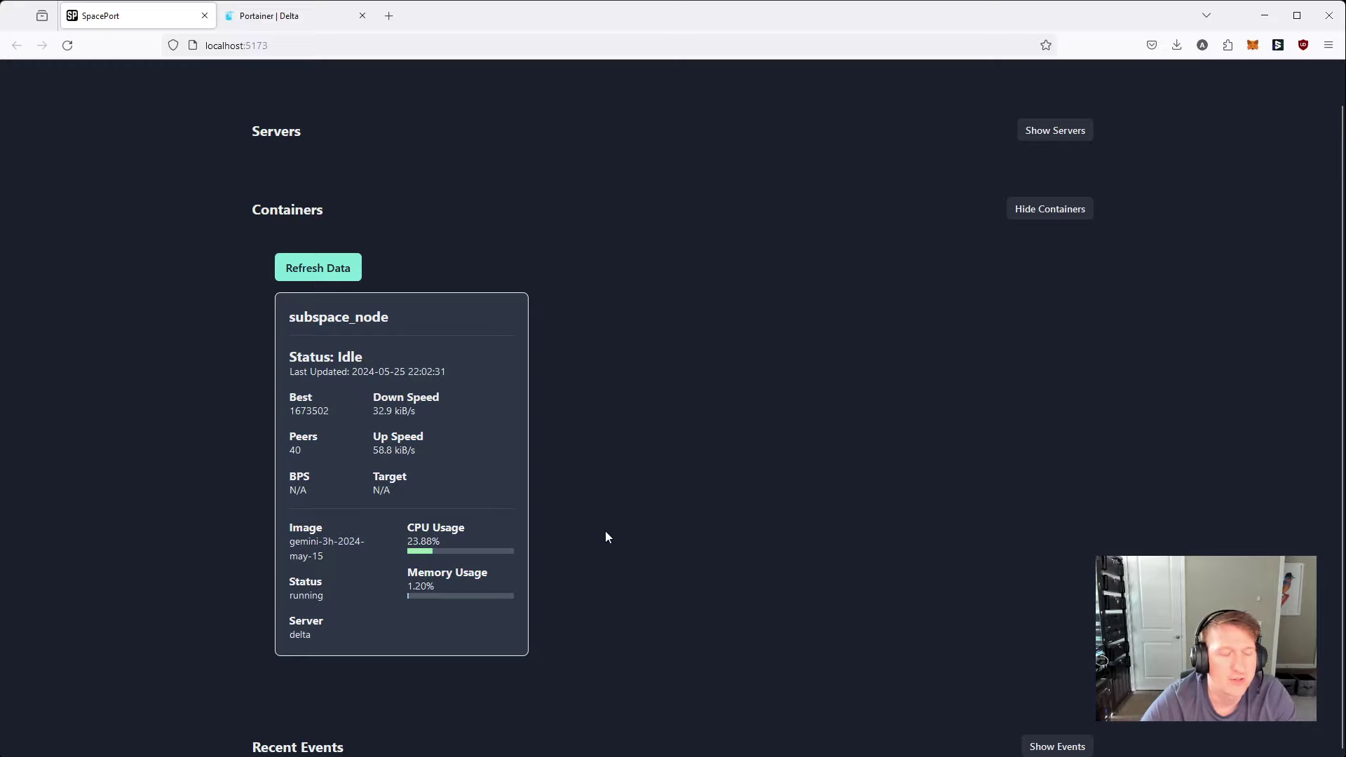
pyautogui.click(355, 271)
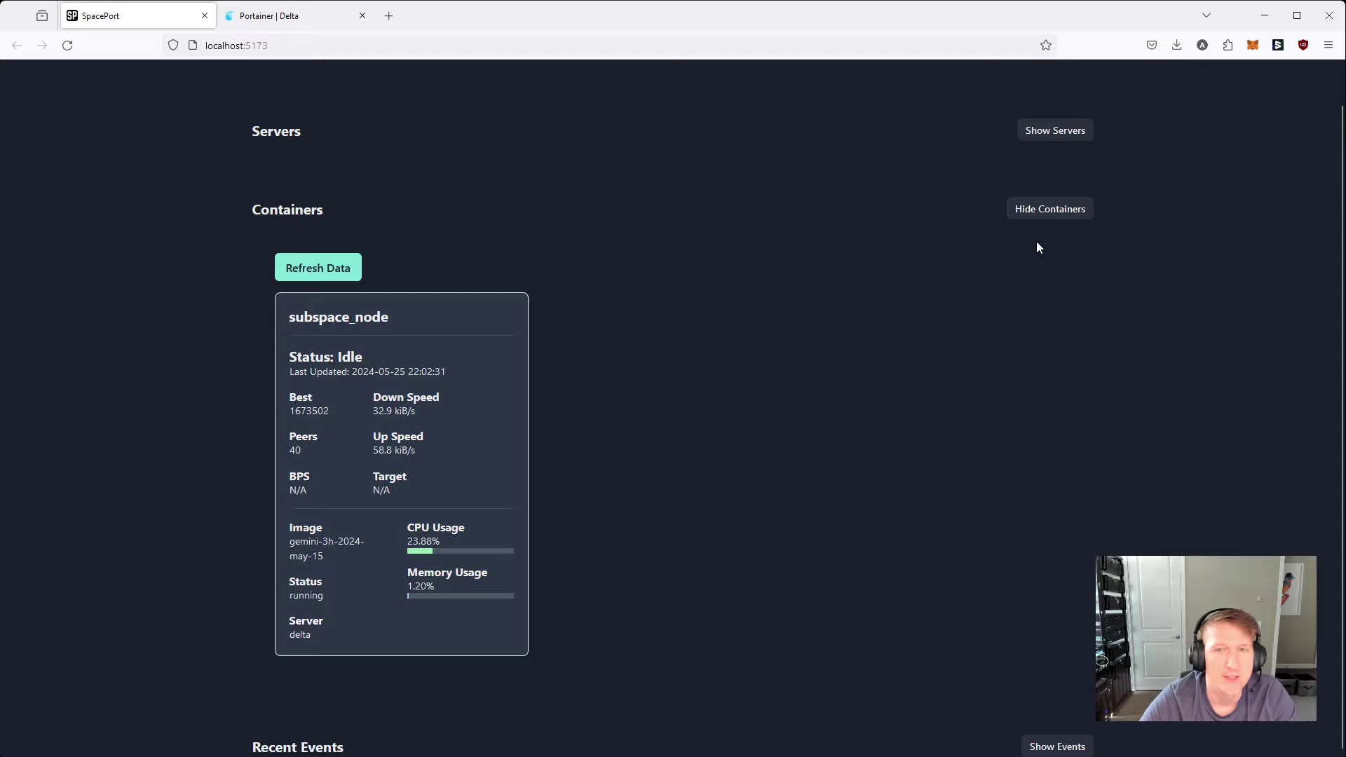
pyautogui.click(1038, 214)
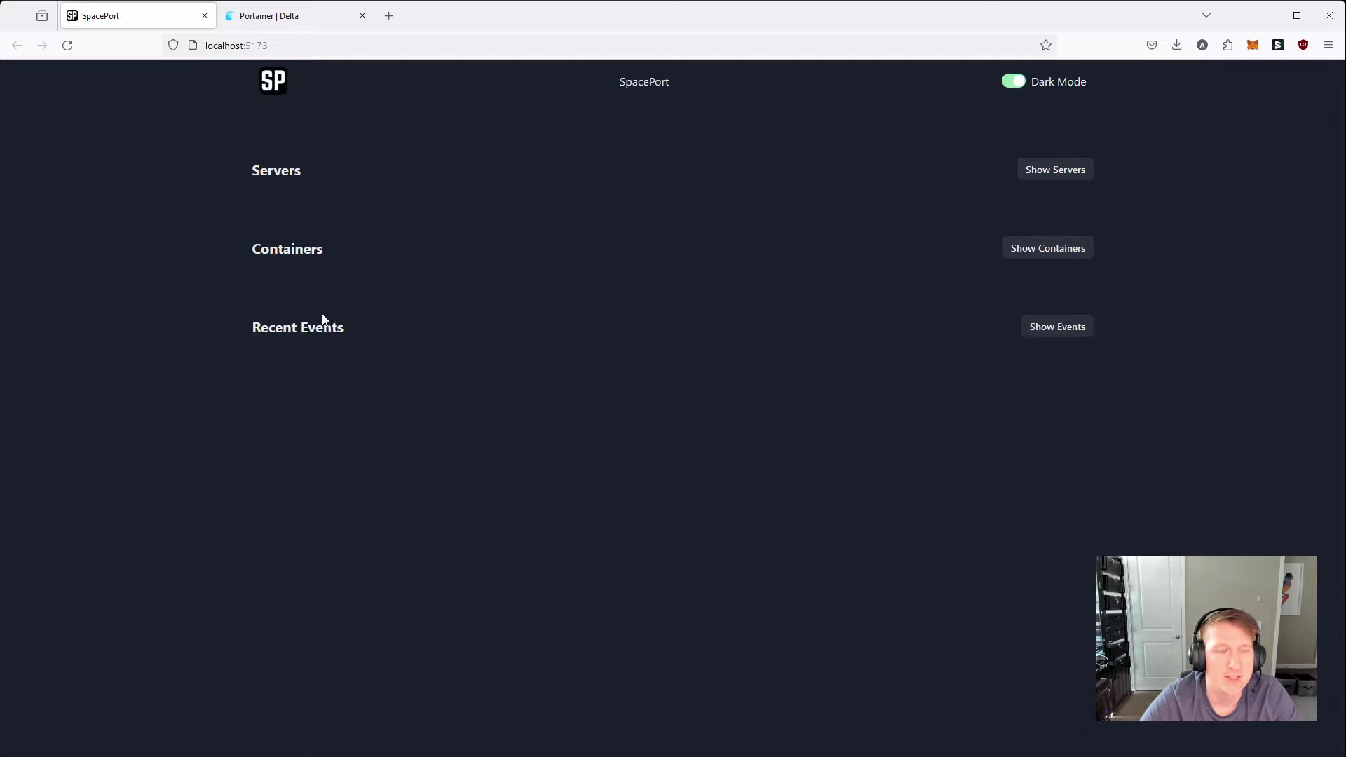
# Show the Recent Events list and look over the logged subspace_node events
pyautogui.moveTo(254, 329); pyautogui.dragTo(357, 341)
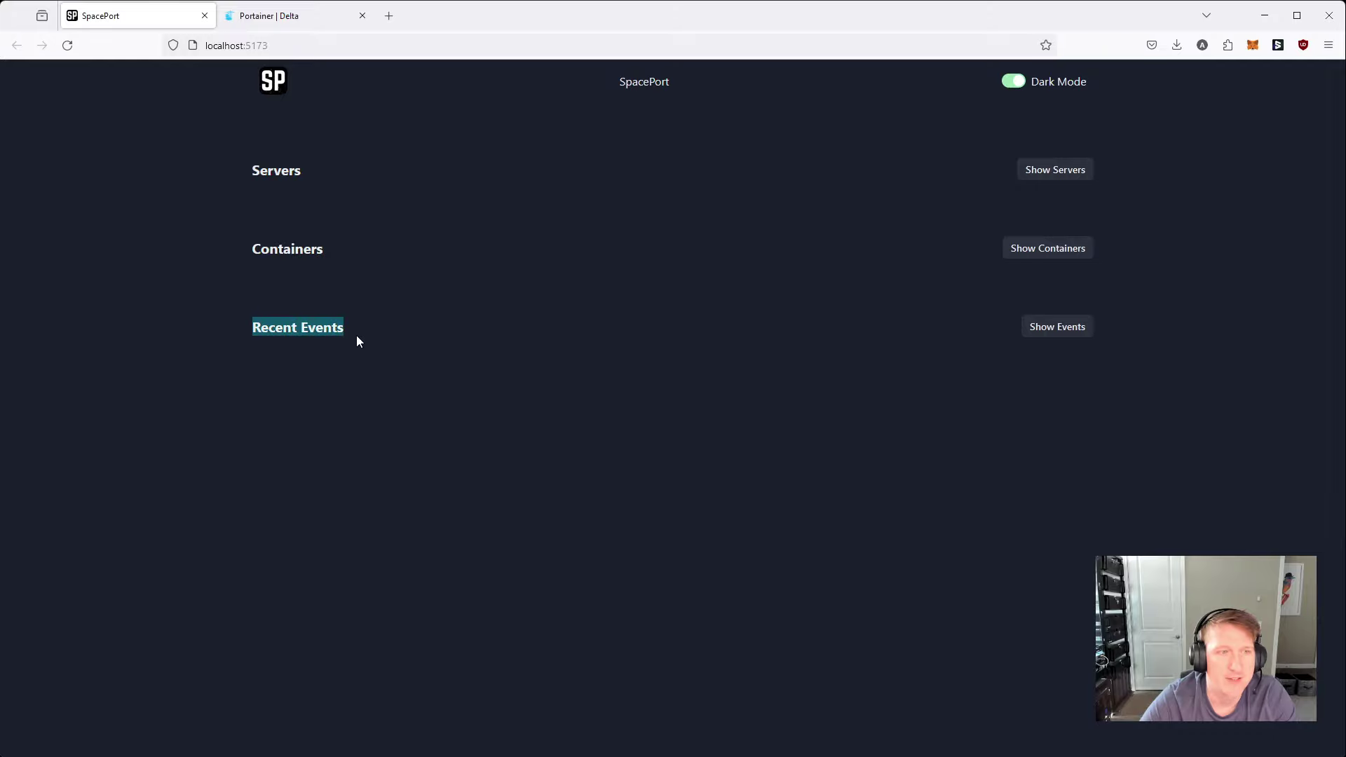
pyautogui.click(1028, 328)
pyautogui.scroll(-3, 519, 491)
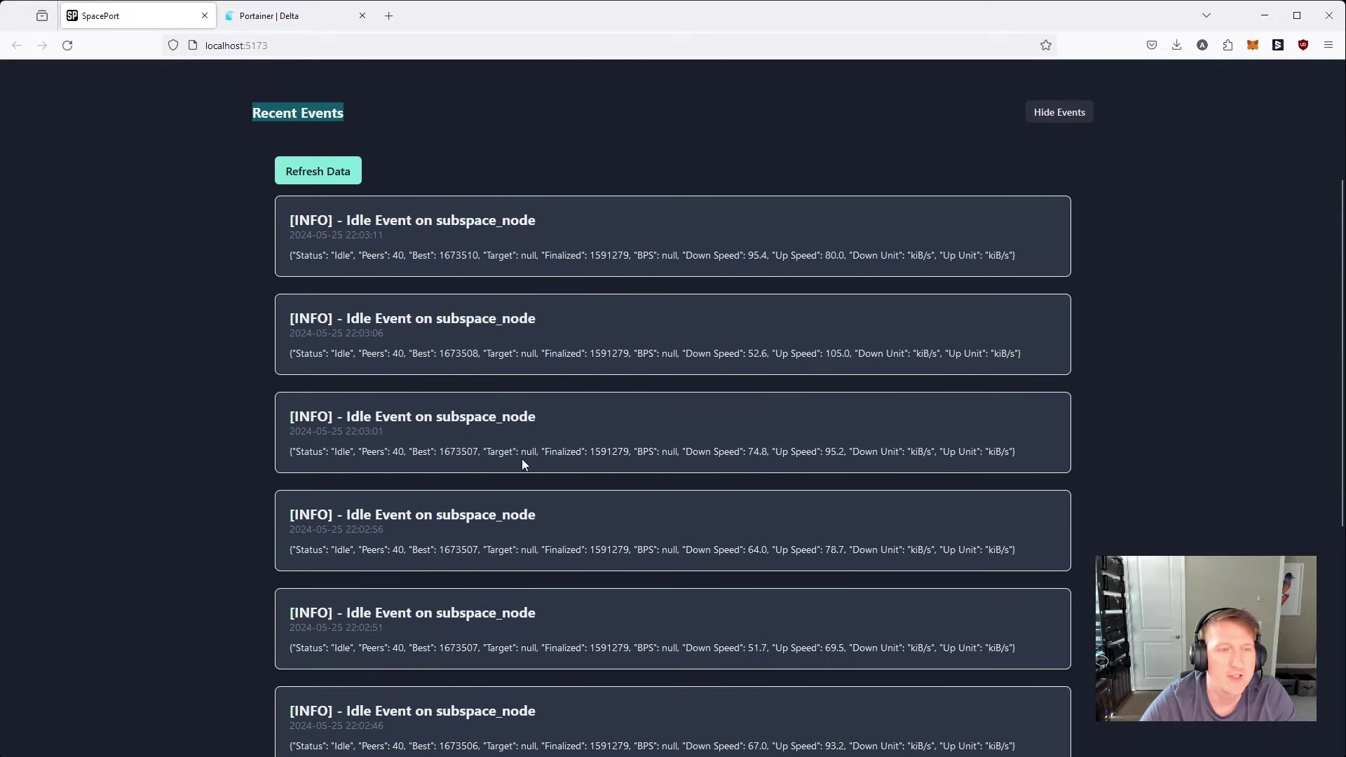
pyautogui.scroll(1, 382, 306)
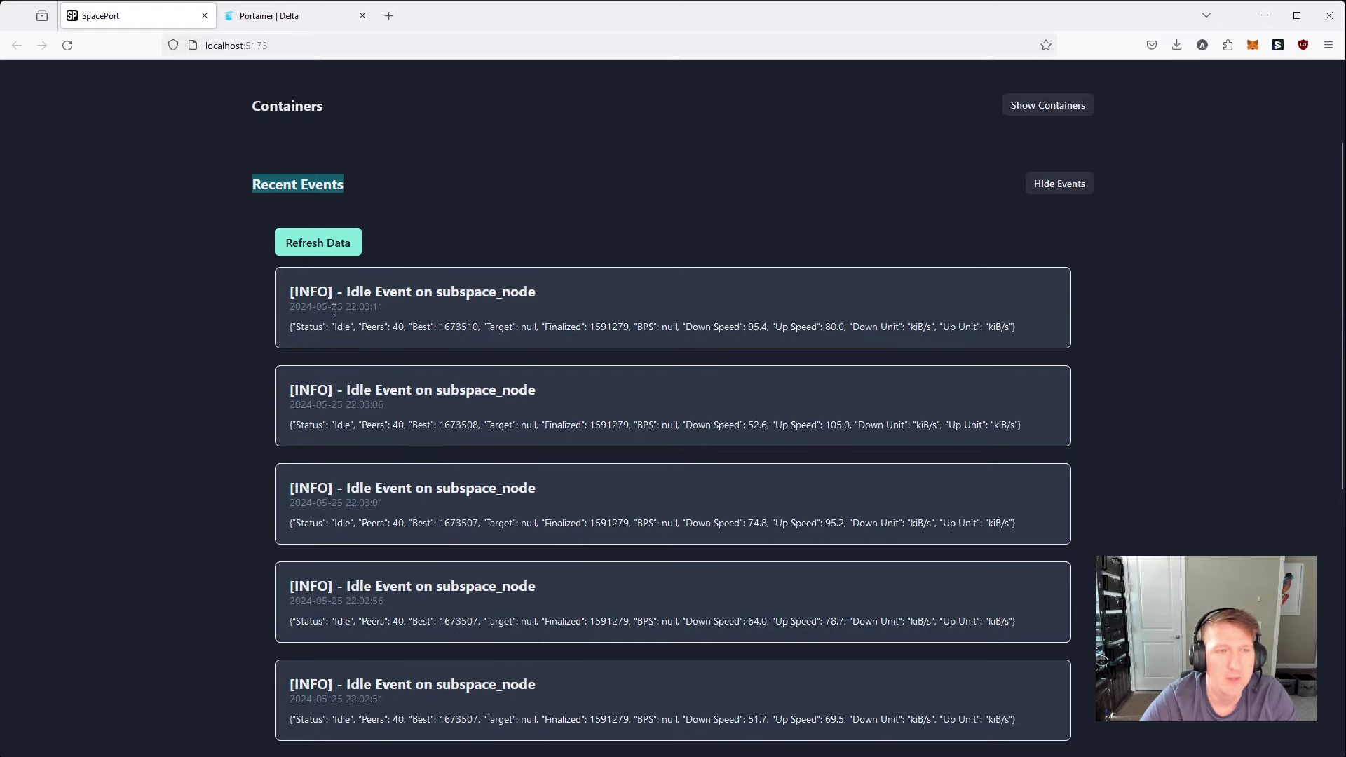
# Examine the newest event's container name, event type, severity level and data fields, including Status, Peers and Best
pyautogui.moveTo(437, 290); pyautogui.dragTo(541, 299)
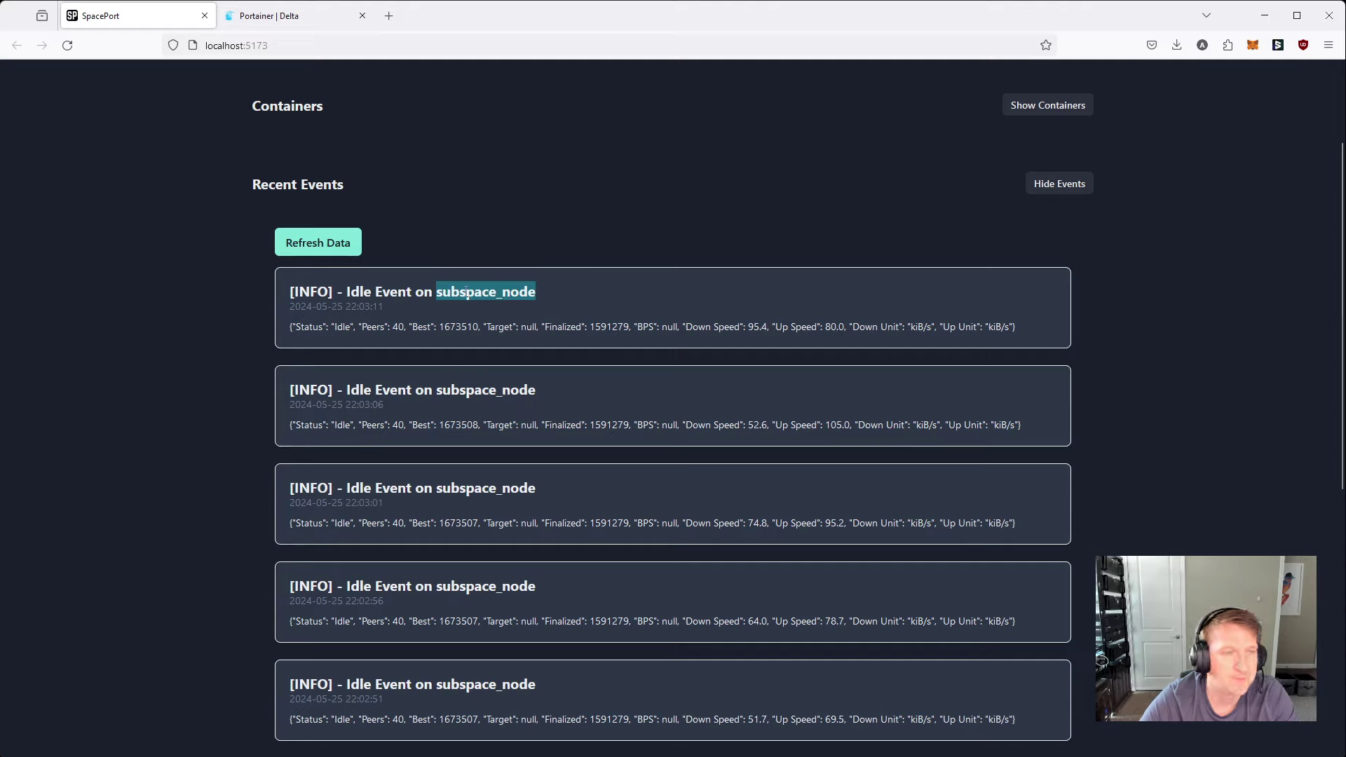
pyautogui.doubleClick(351, 293)
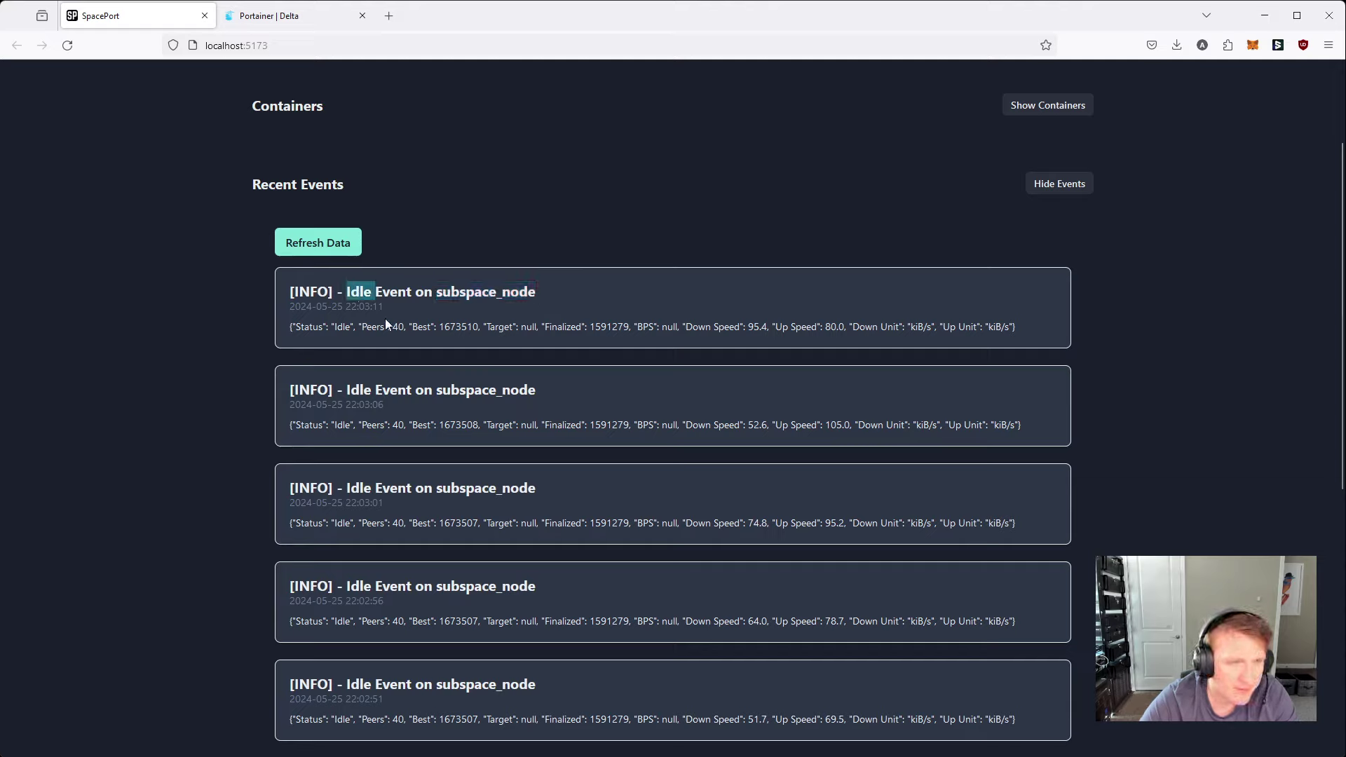
pyautogui.doubleClick(459, 293)
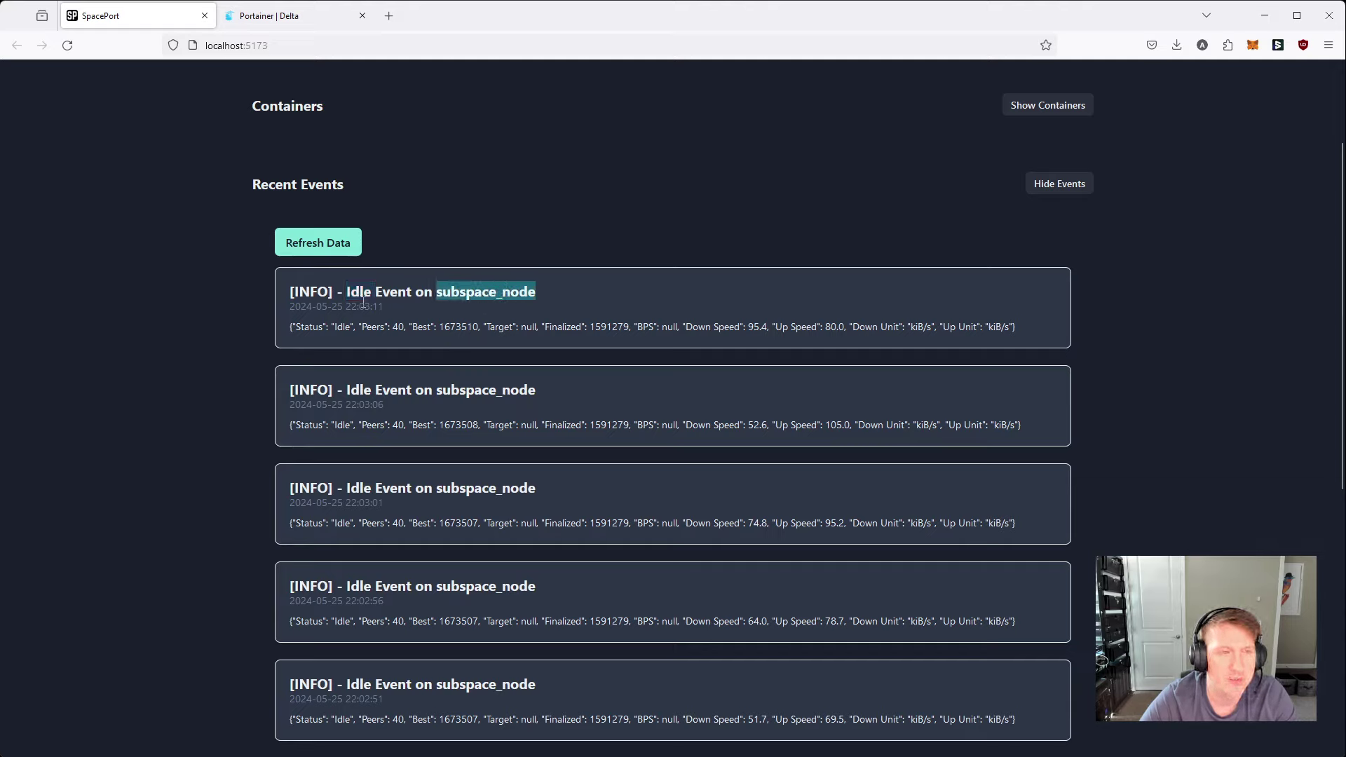
pyautogui.doubleClick(311, 291)
pyautogui.moveTo(294, 327); pyautogui.dragTo(973, 351)
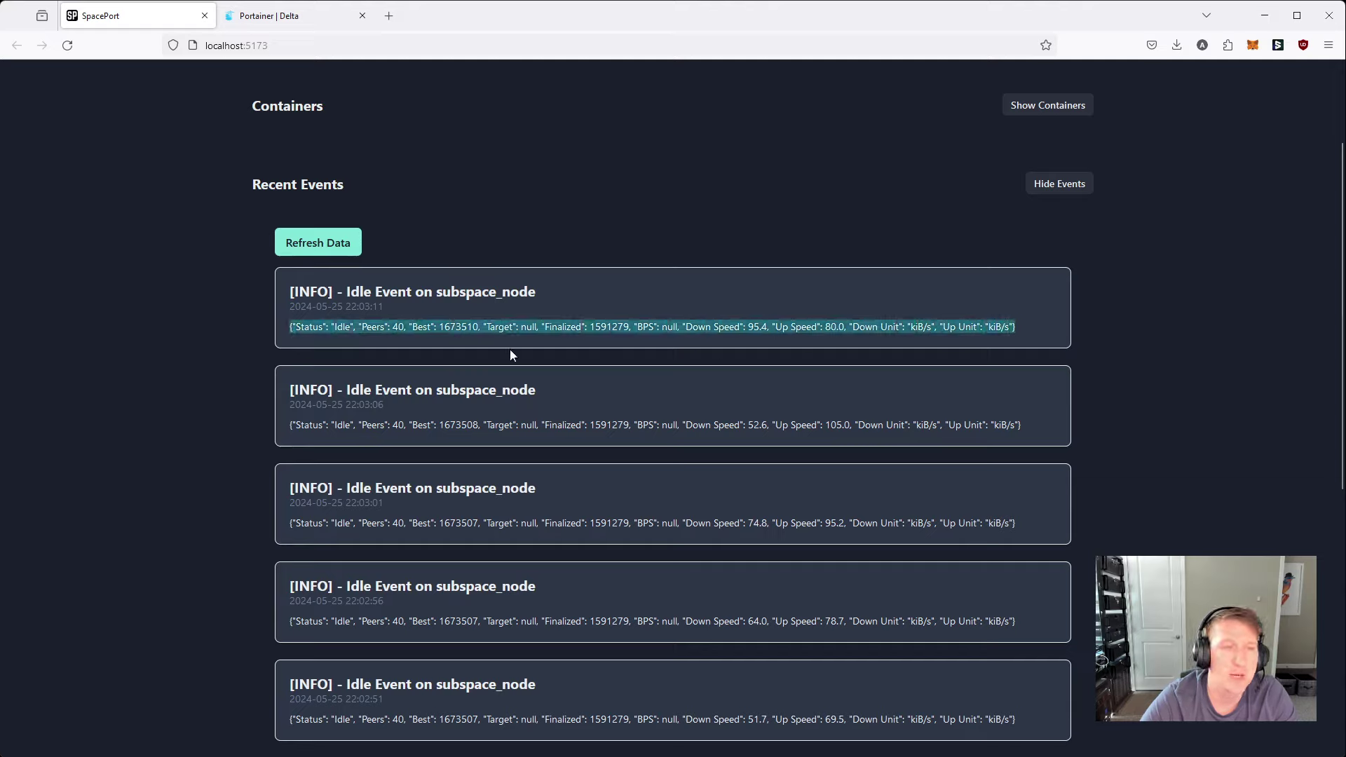
pyautogui.tripleClick(606, 328)
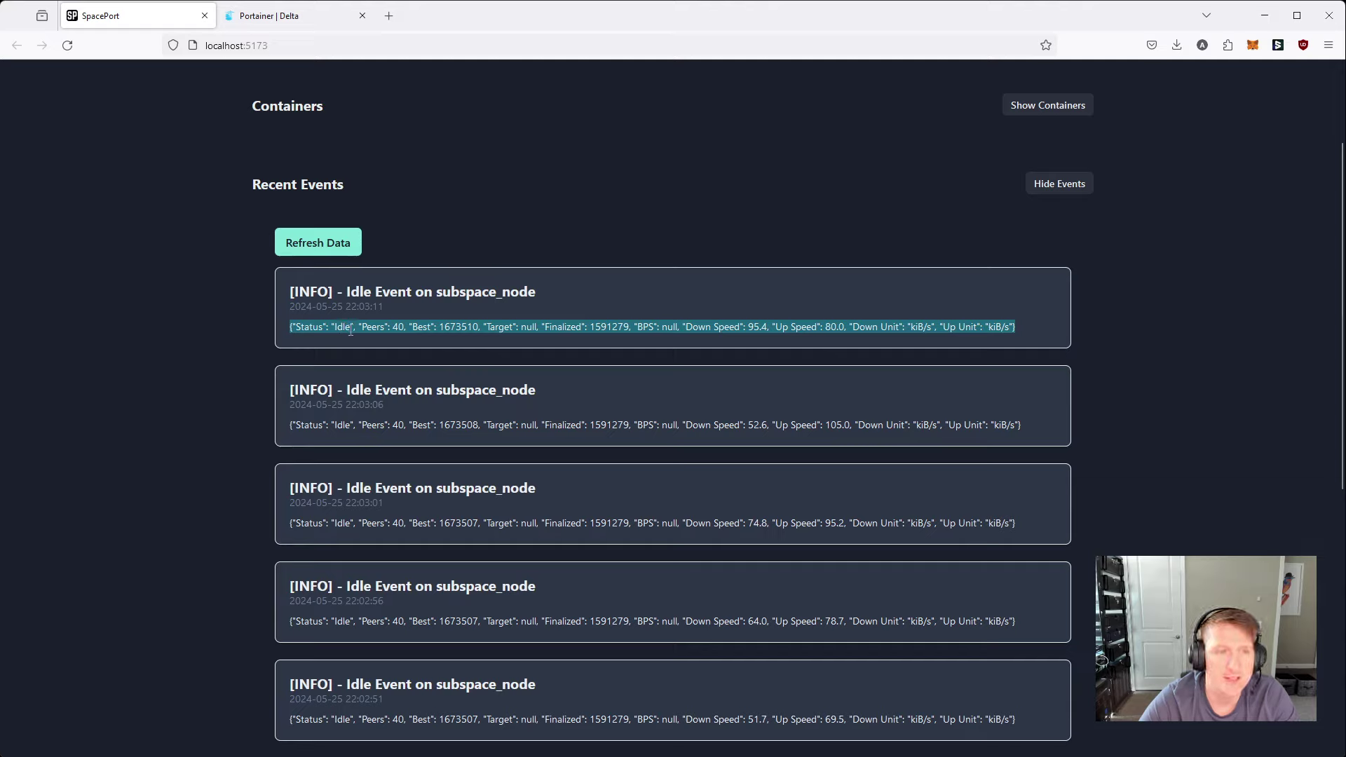
pyautogui.doubleClick(301, 328)
pyautogui.doubleClick(380, 326)
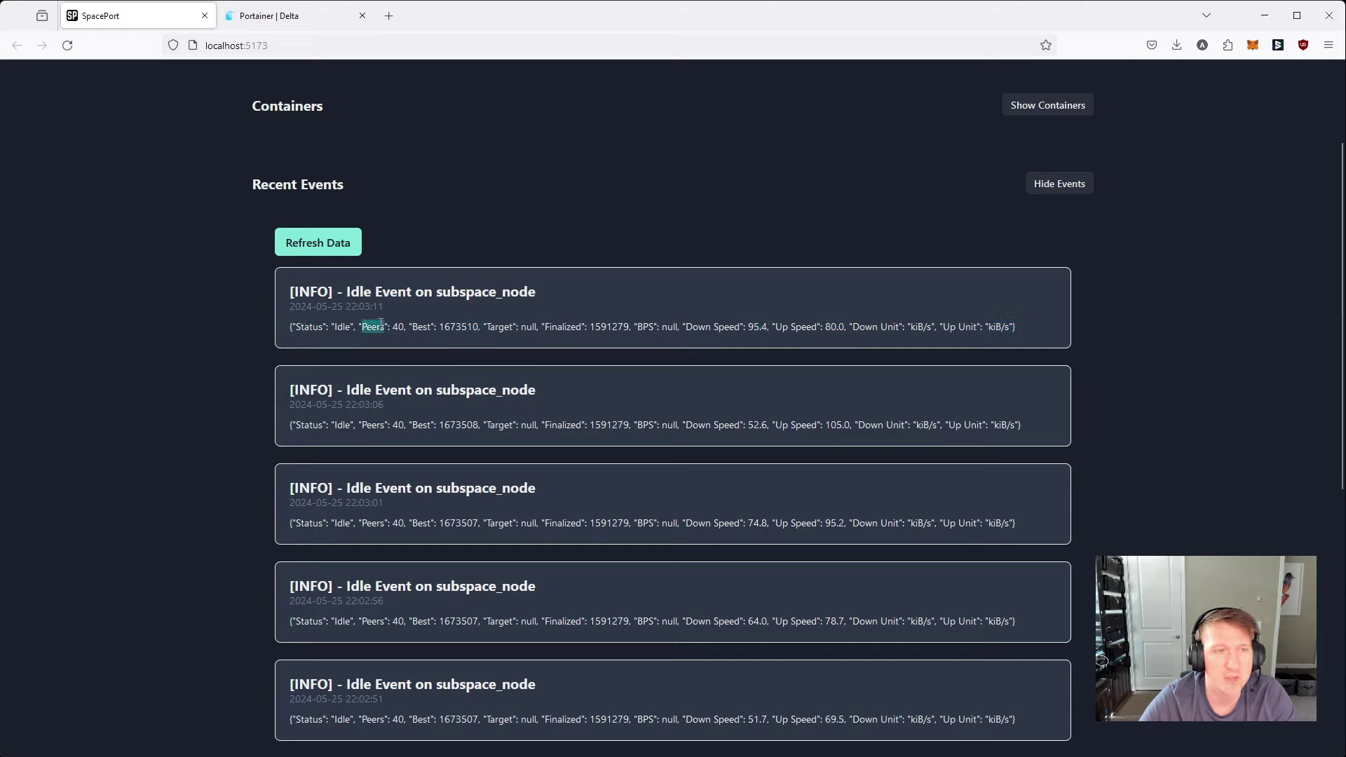
pyautogui.doubleClick(422, 327)
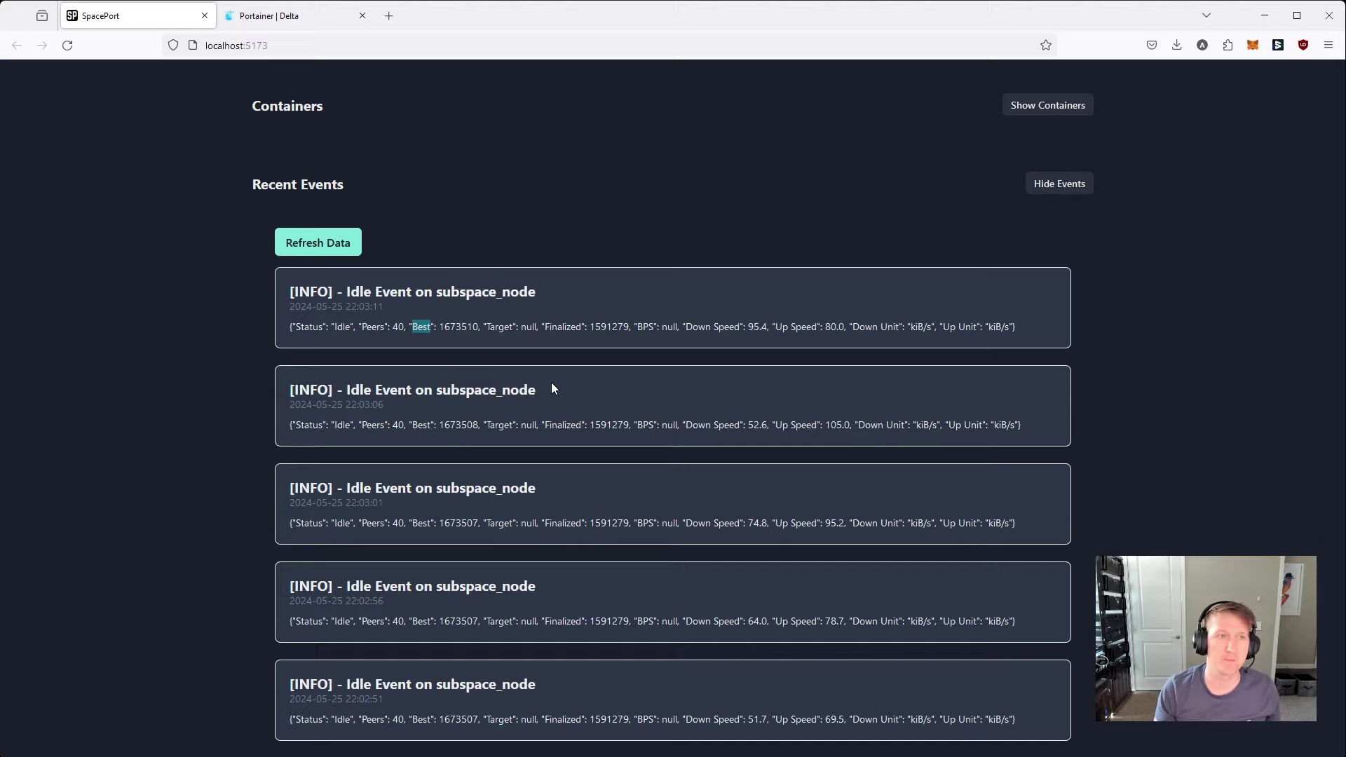
# Look over the event list again and show the containers above it
pyautogui.scroll(2, 673, 439)
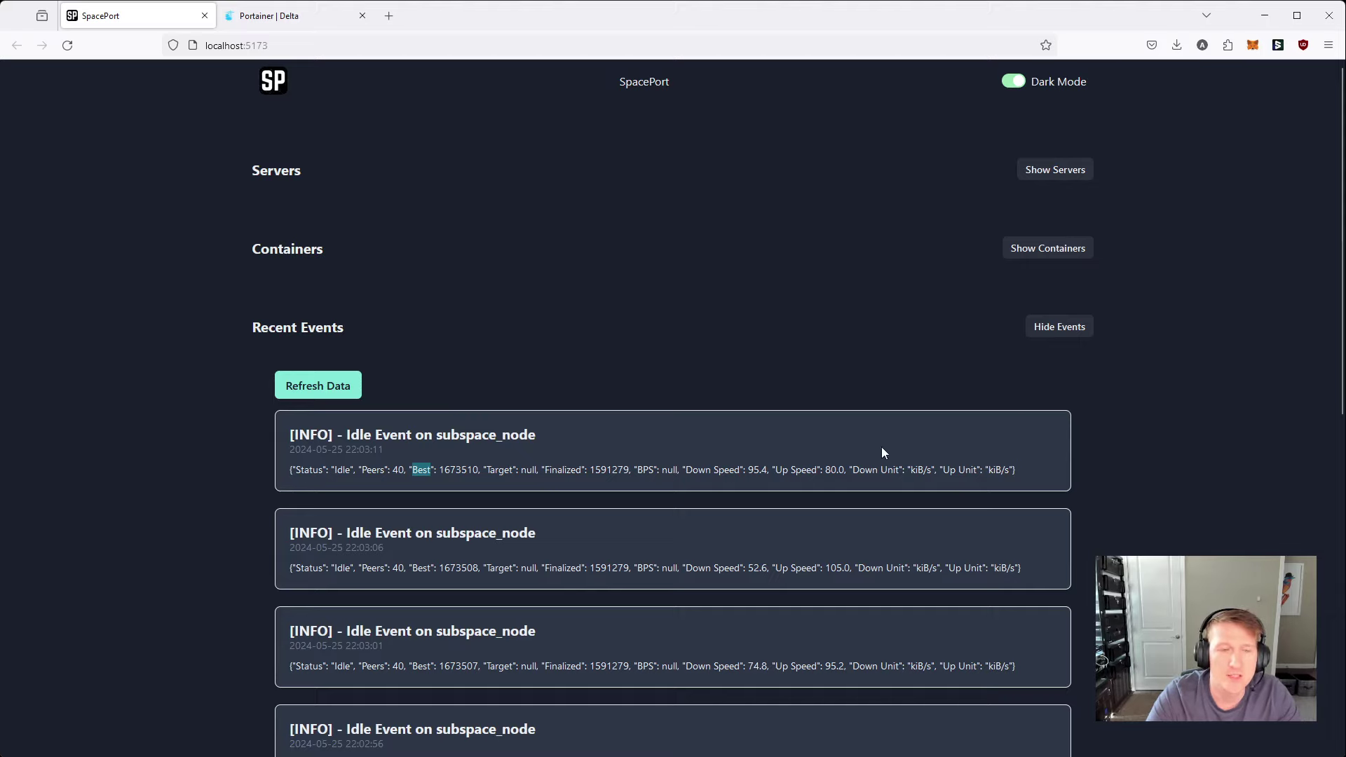
pyautogui.scroll(-3, 776, 472)
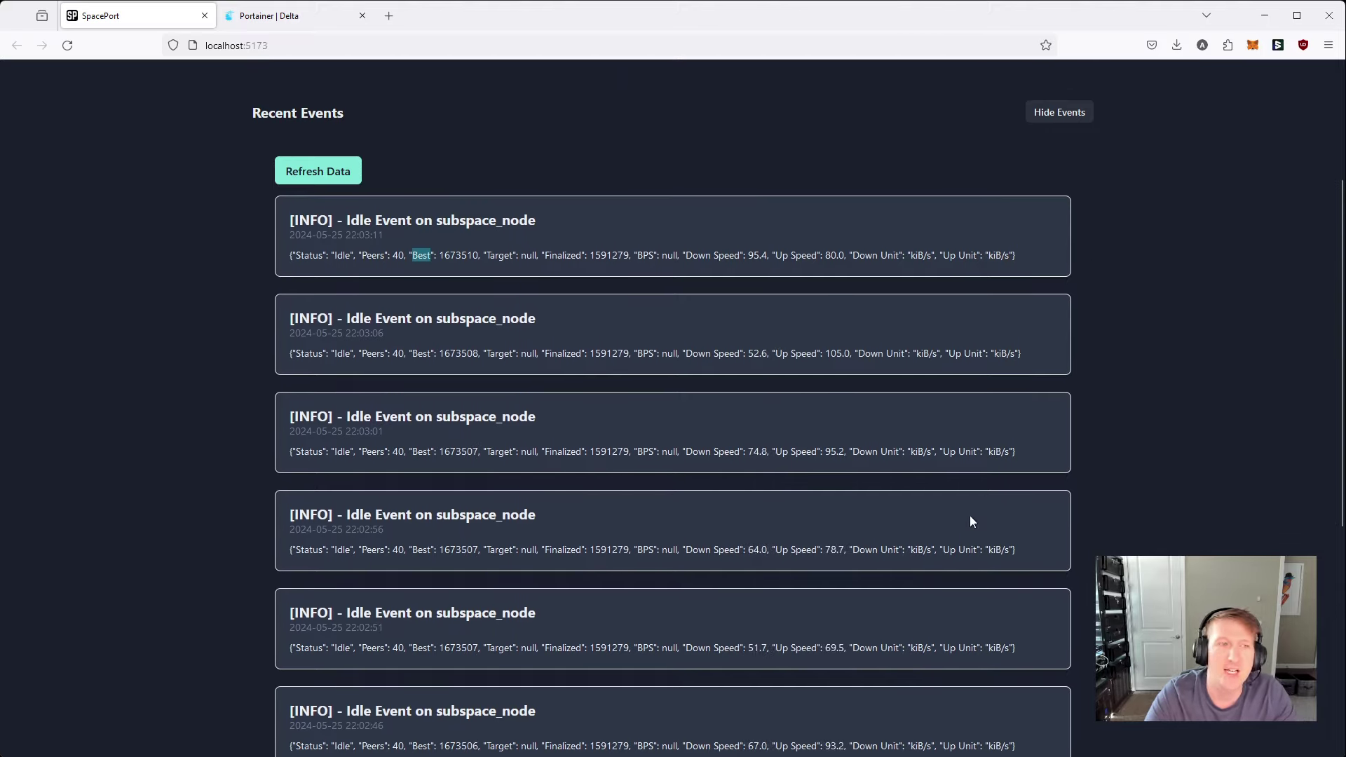
pyautogui.scroll(3, 971, 521)
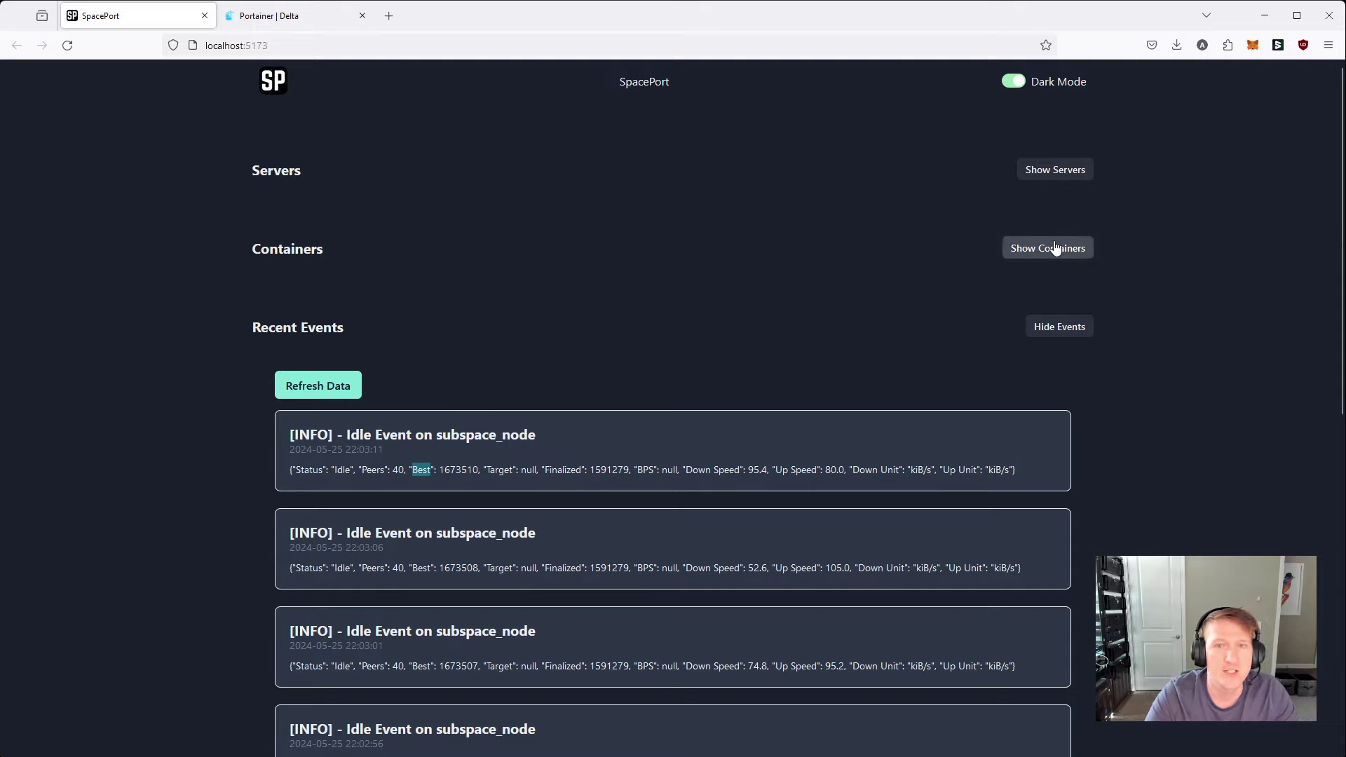
pyautogui.click(1017, 249)
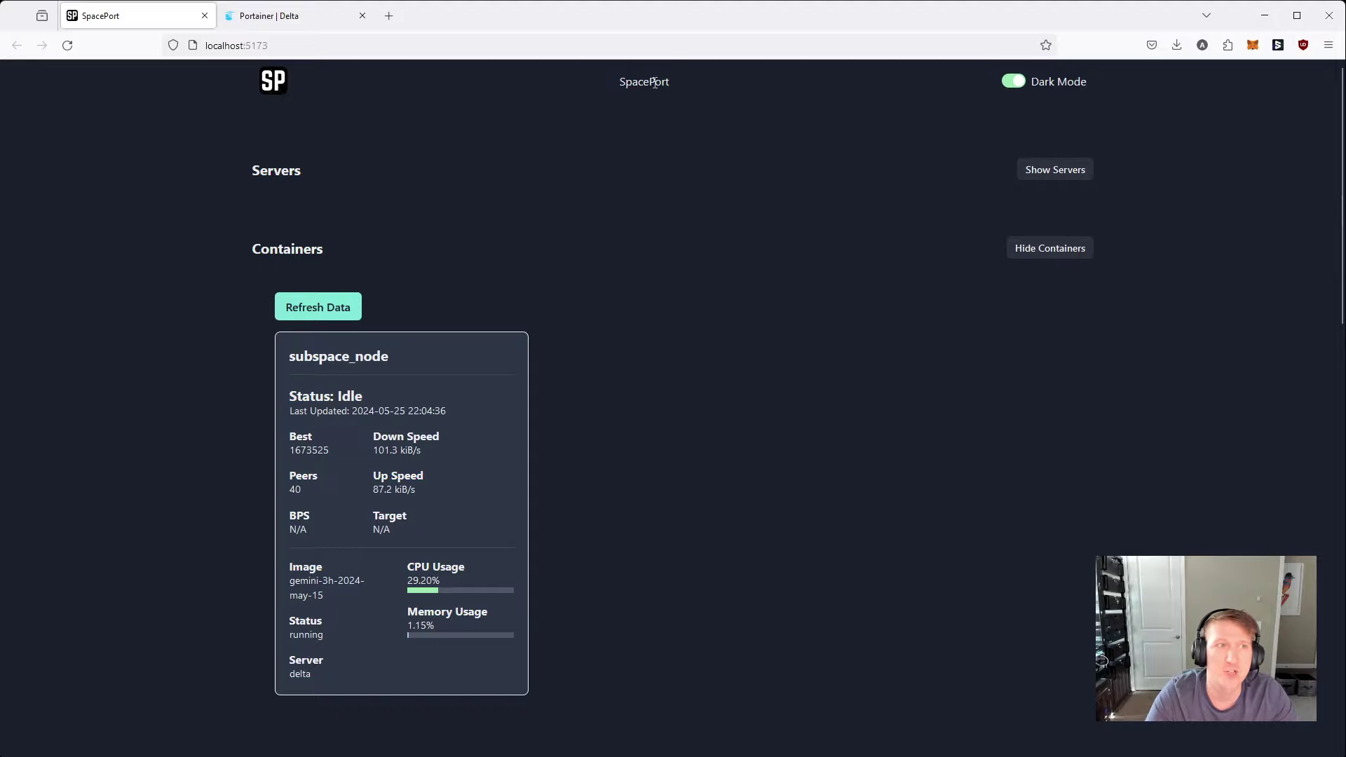
# Display the dashboard in responsive design mode at 446 × 780 and close the developer tools
pyautogui.rightClick(743, 516)
pyautogui.press('q')
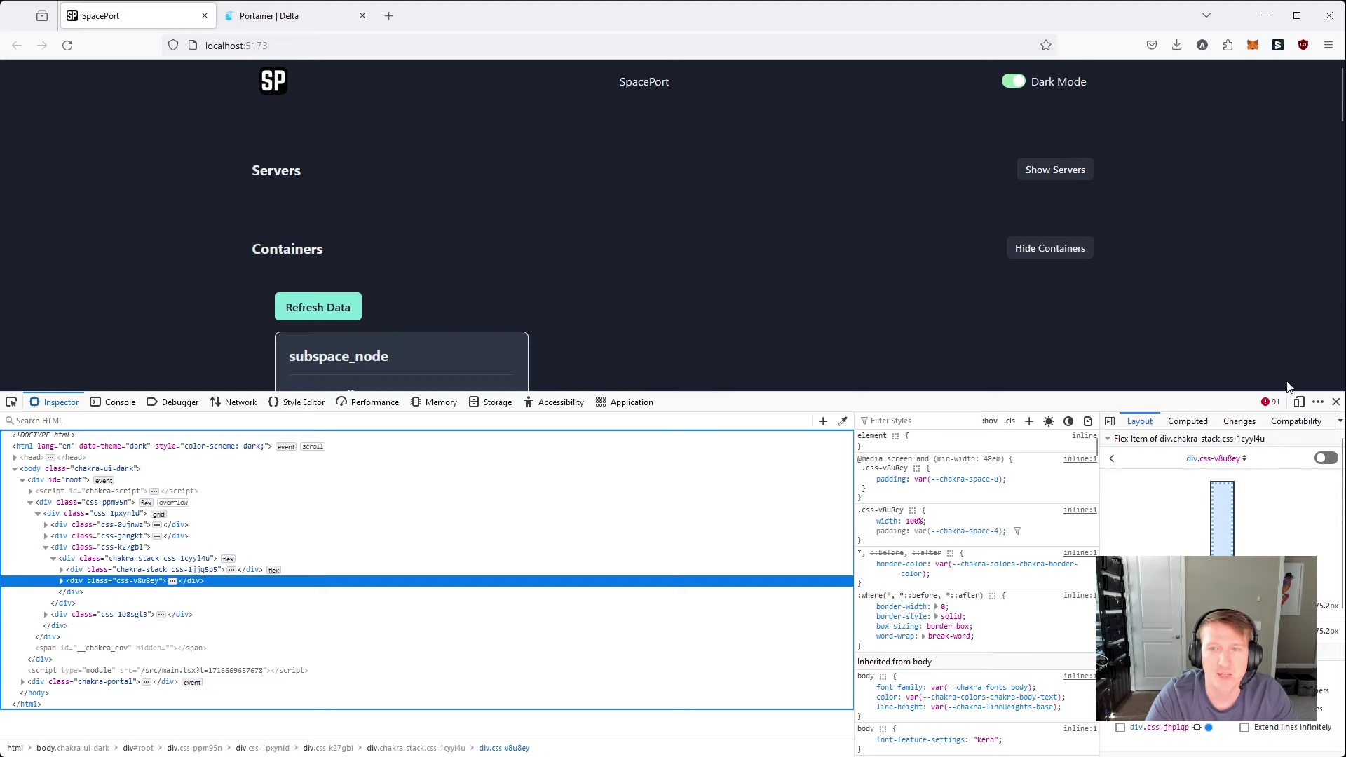
pyautogui.click(1299, 402)
pyautogui.click(1337, 402)
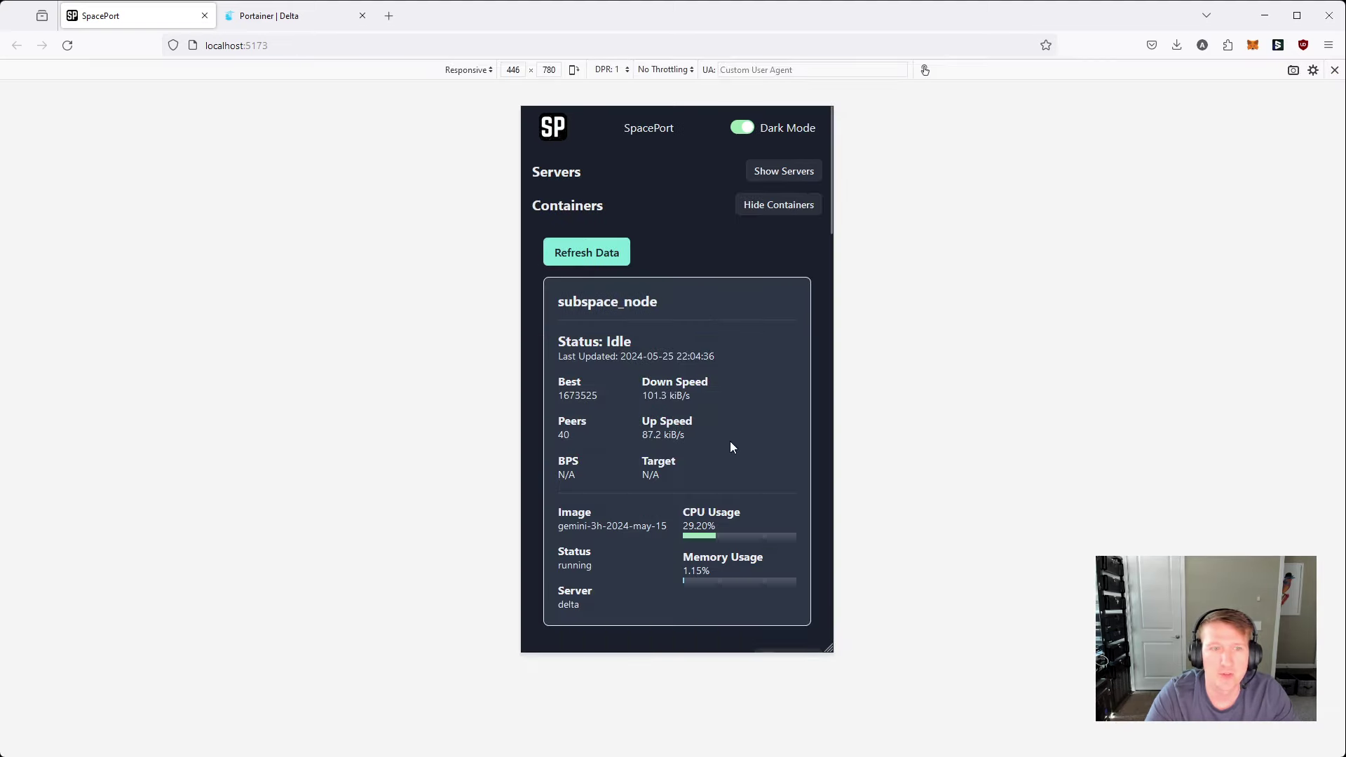
# Show the servers in the mobile-sized view and review how the server, container and event cards are laid out
pyautogui.scroll(-6, 731, 447)
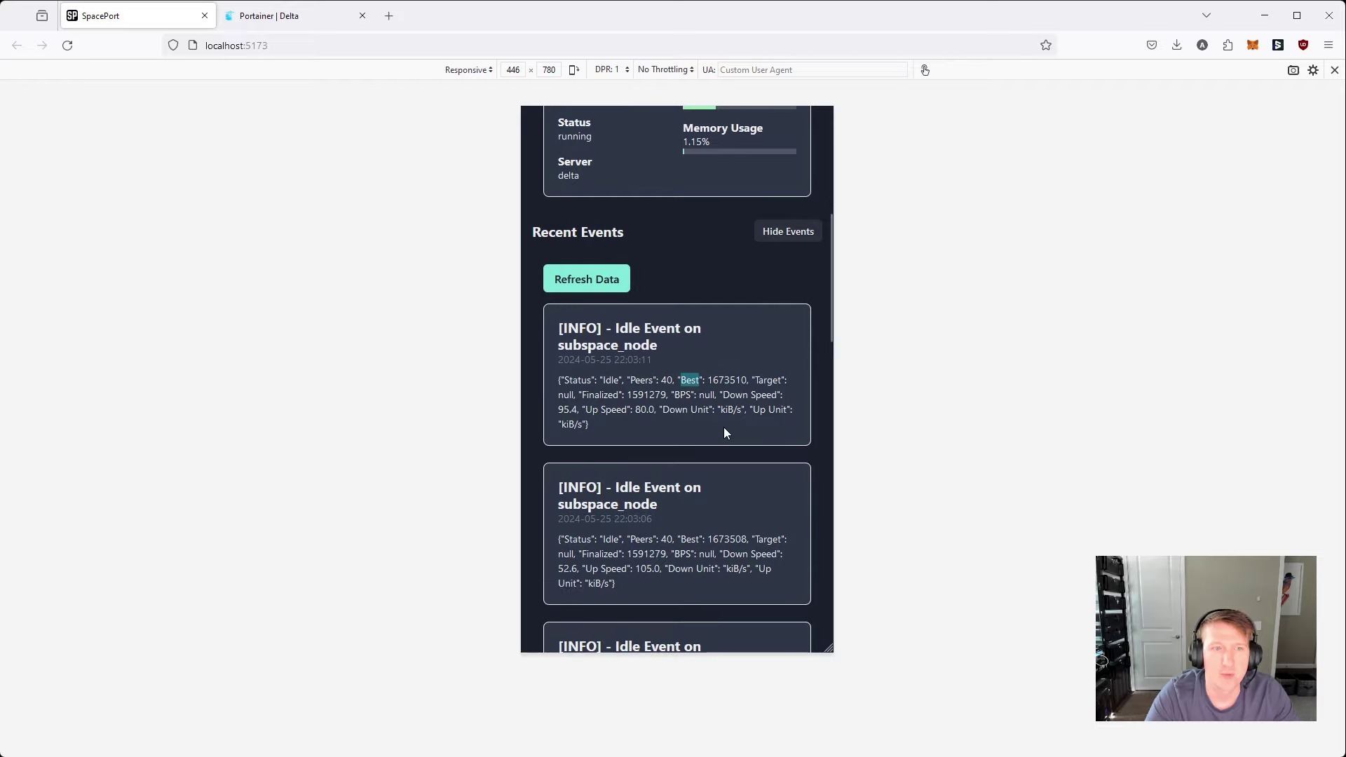
pyautogui.scroll(10, 724, 427)
pyautogui.click(772, 177)
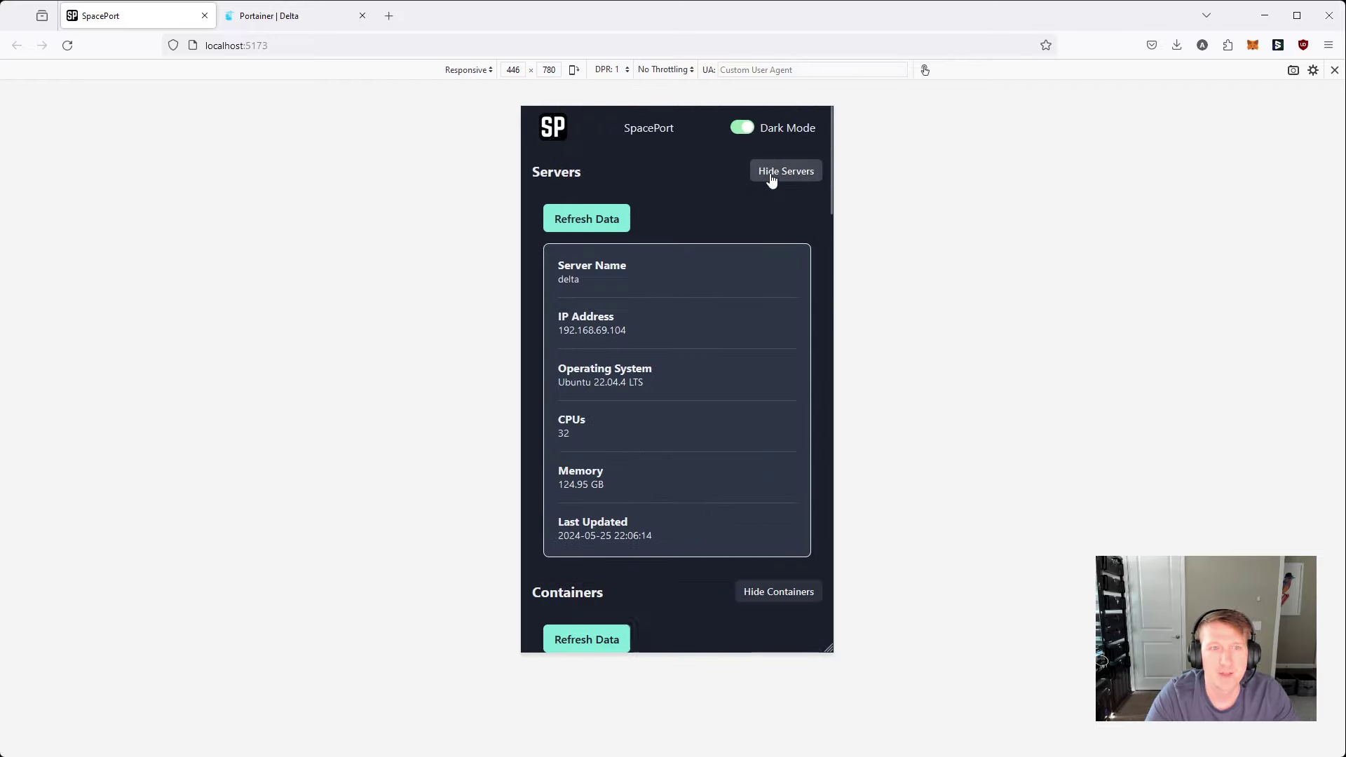
pyautogui.scroll(-10, 635, 349)
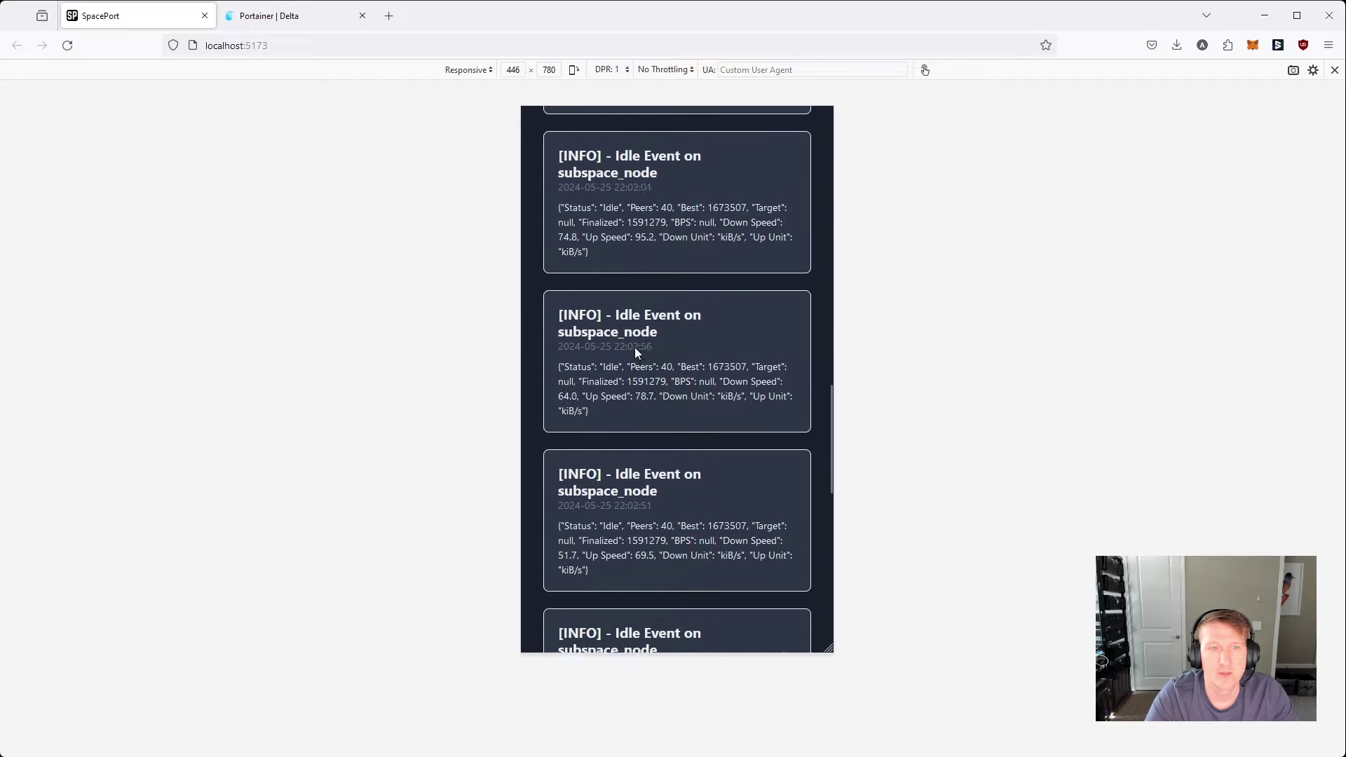
pyautogui.scroll(10, 636, 351)
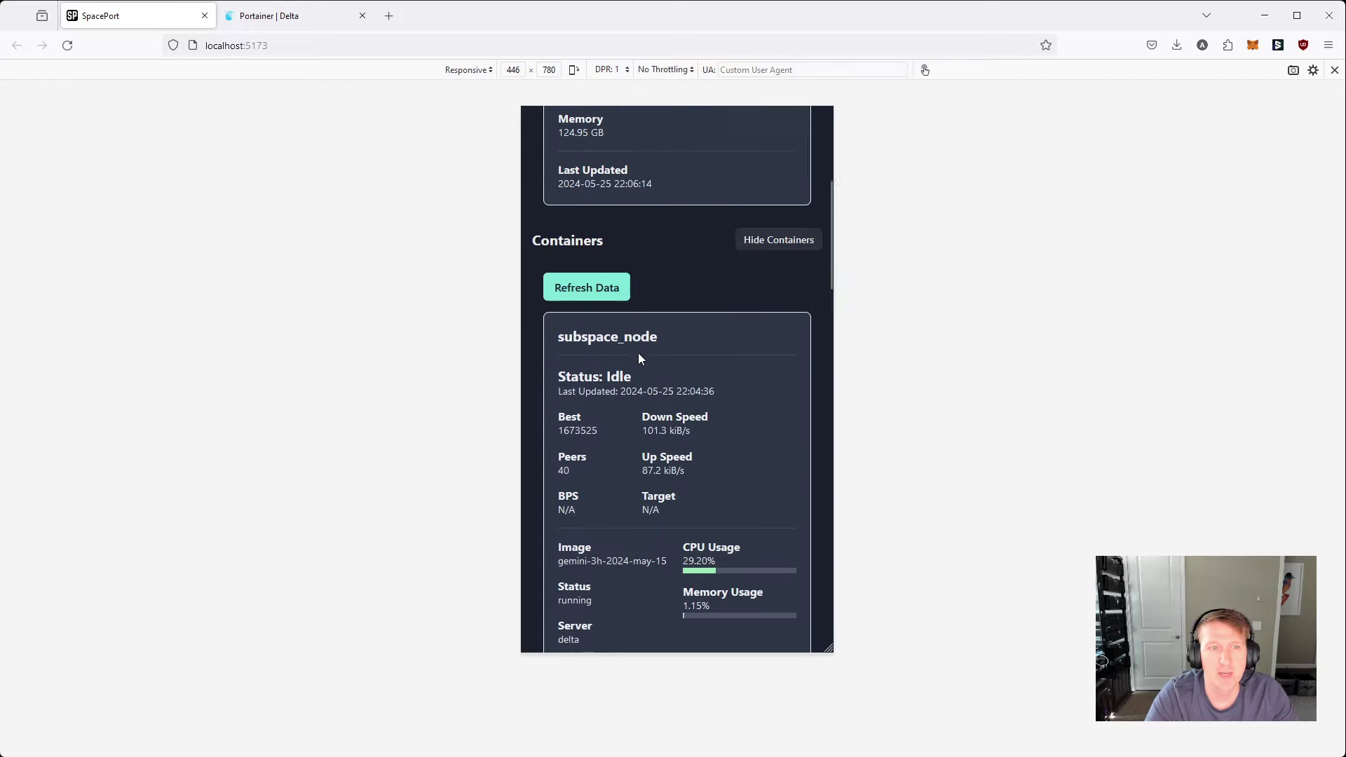
pyautogui.scroll(1, 636, 352)
pyautogui.scroll(-5, 702, 381)
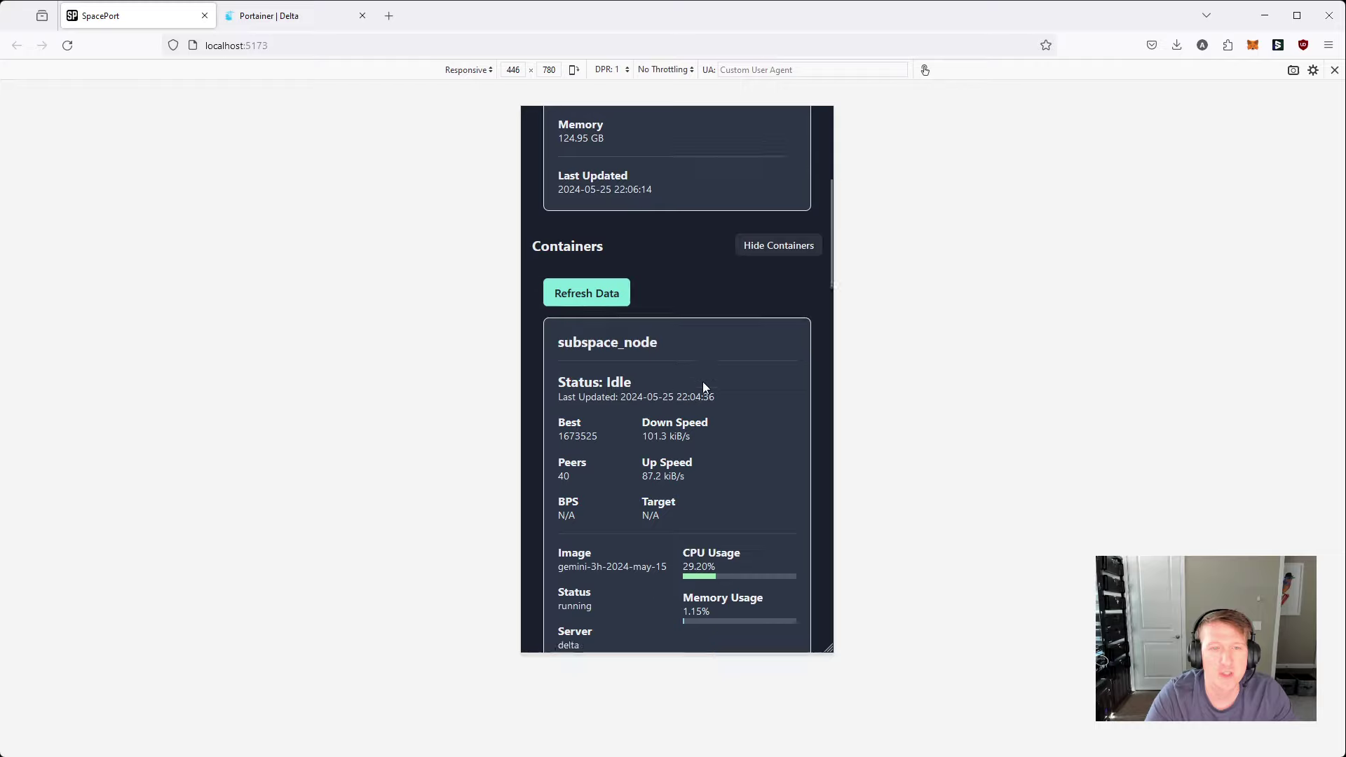
pyautogui.scroll(5, 683, 380)
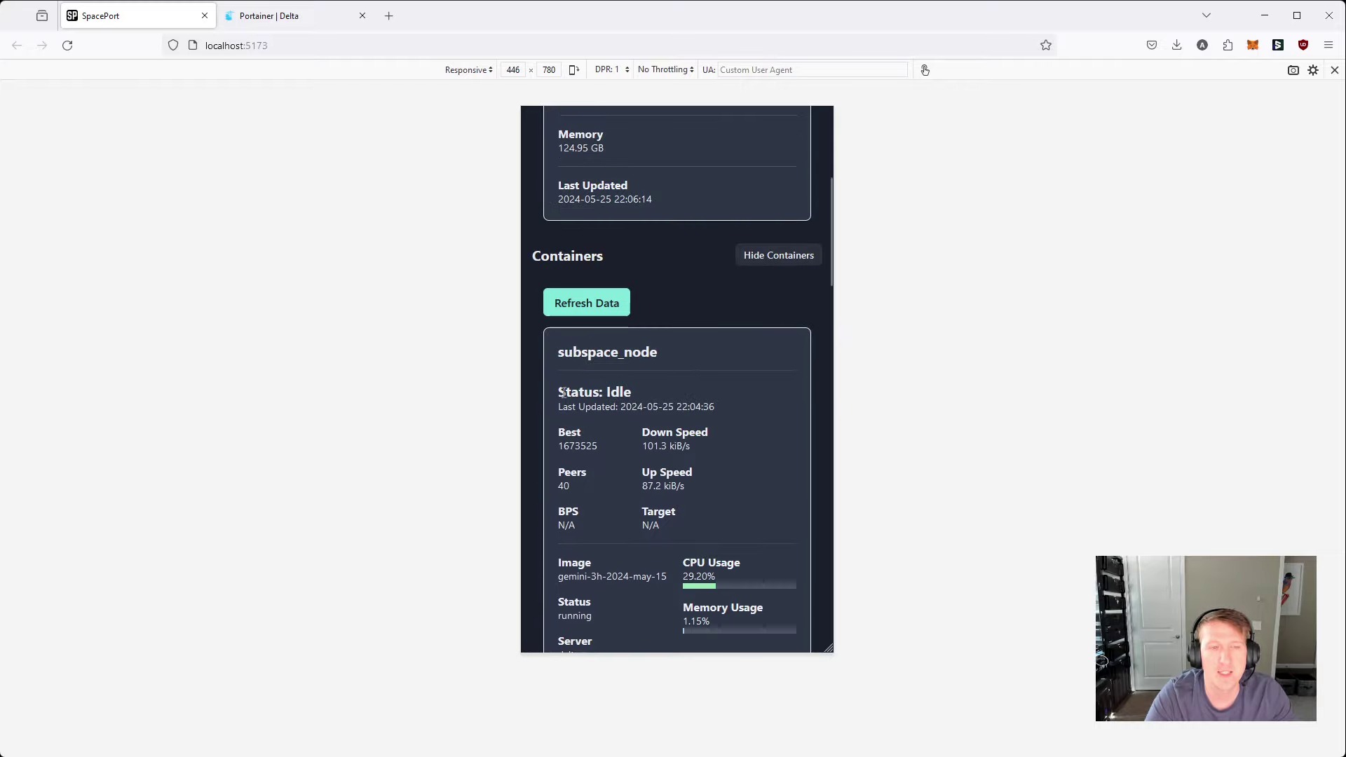
pyautogui.scroll(6, 666, 287)
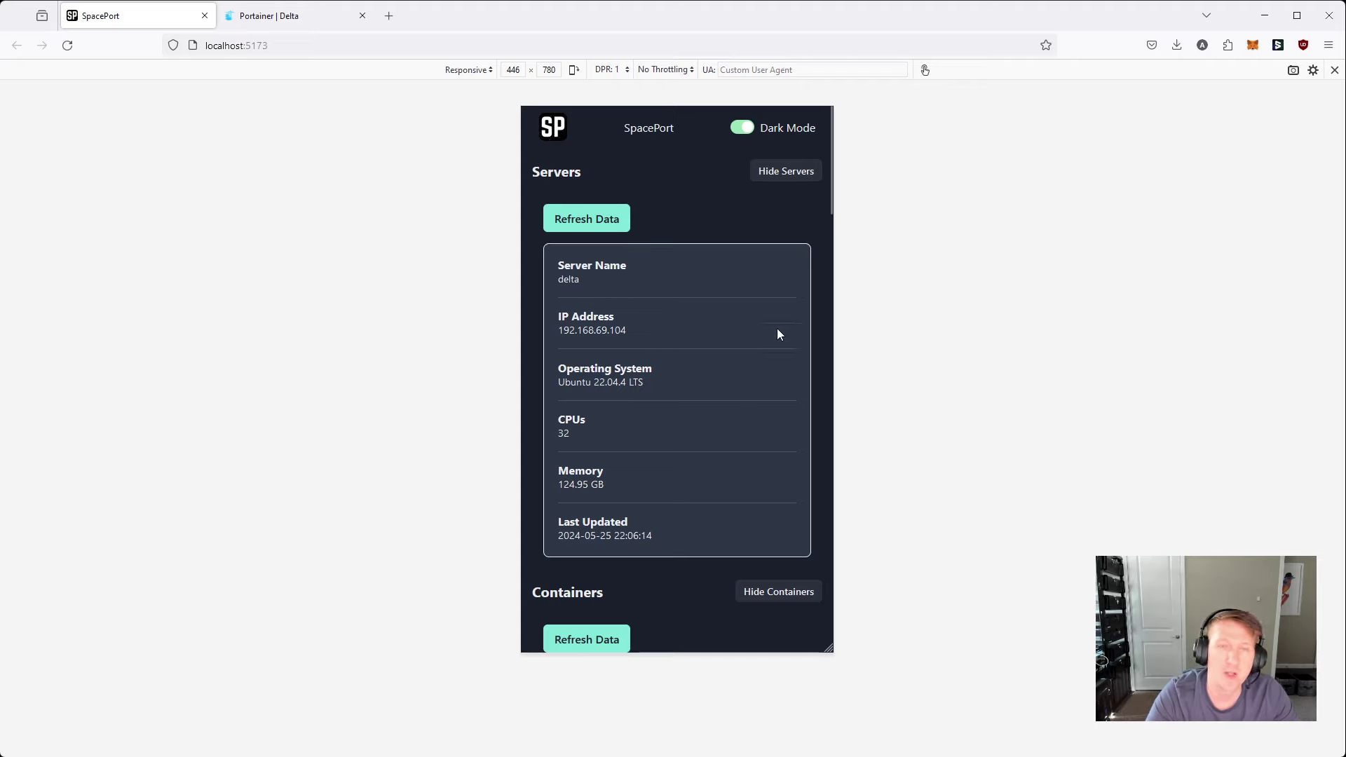
# Switch to Portainer and look through the full list of environments on its home page
pyautogui.click(261, 17)
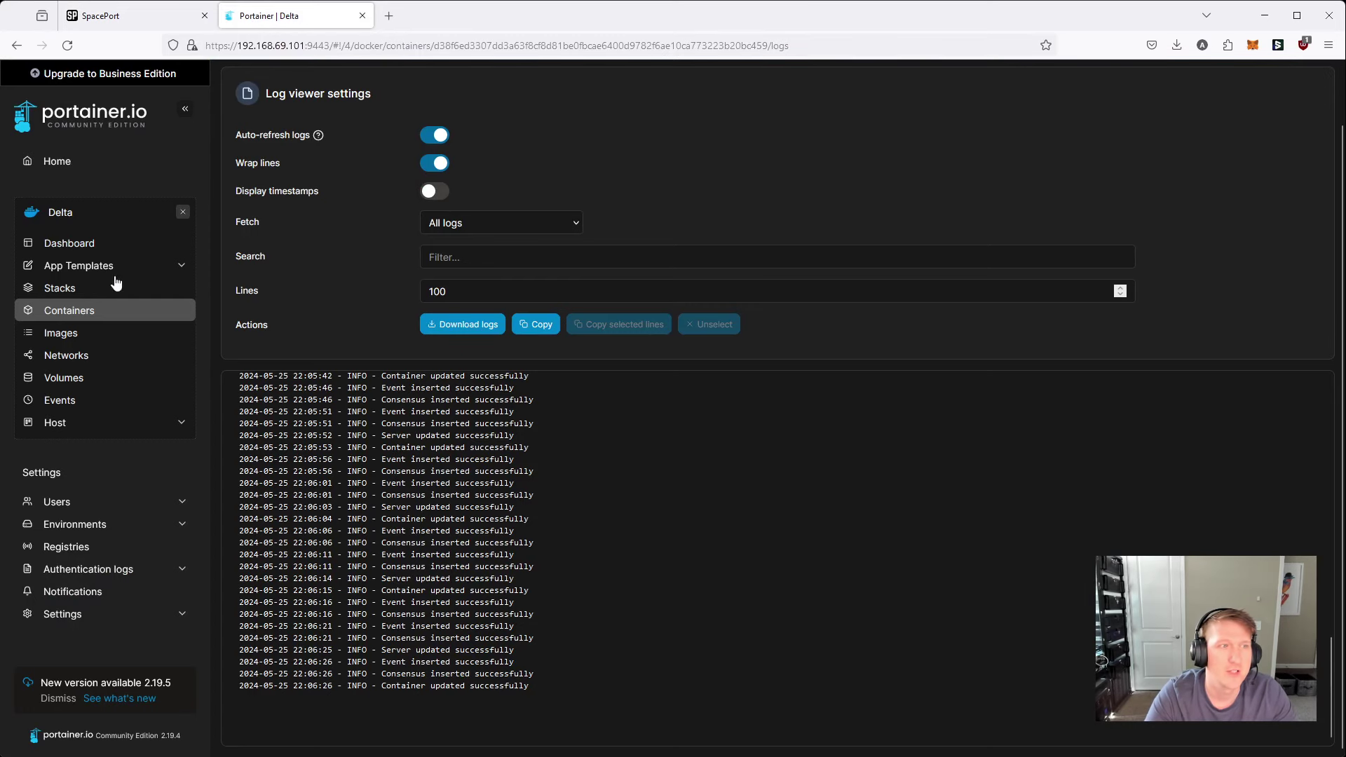
pyautogui.click(54, 162)
pyautogui.scroll(-3, 430, 527)
pyautogui.scroll(-3, 430, 528)
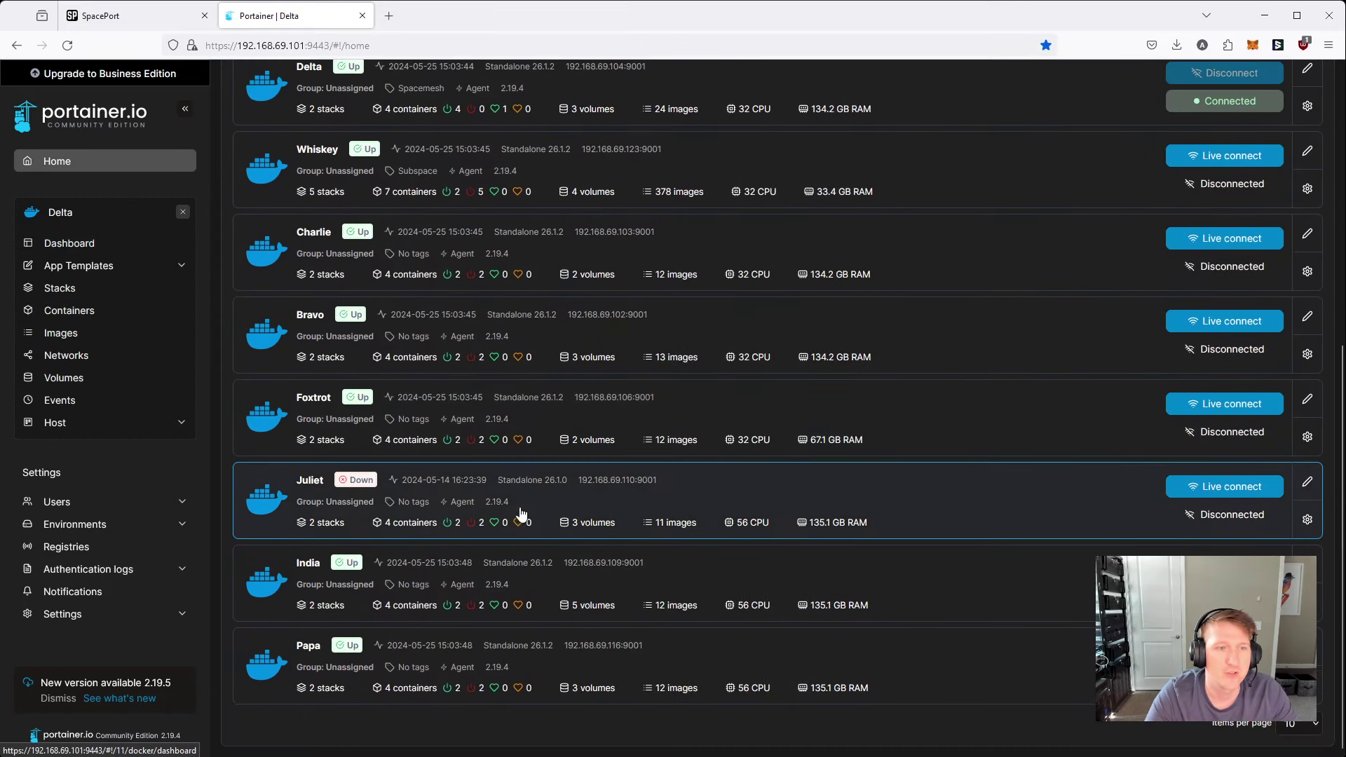
pyautogui.scroll(5, 520, 281)
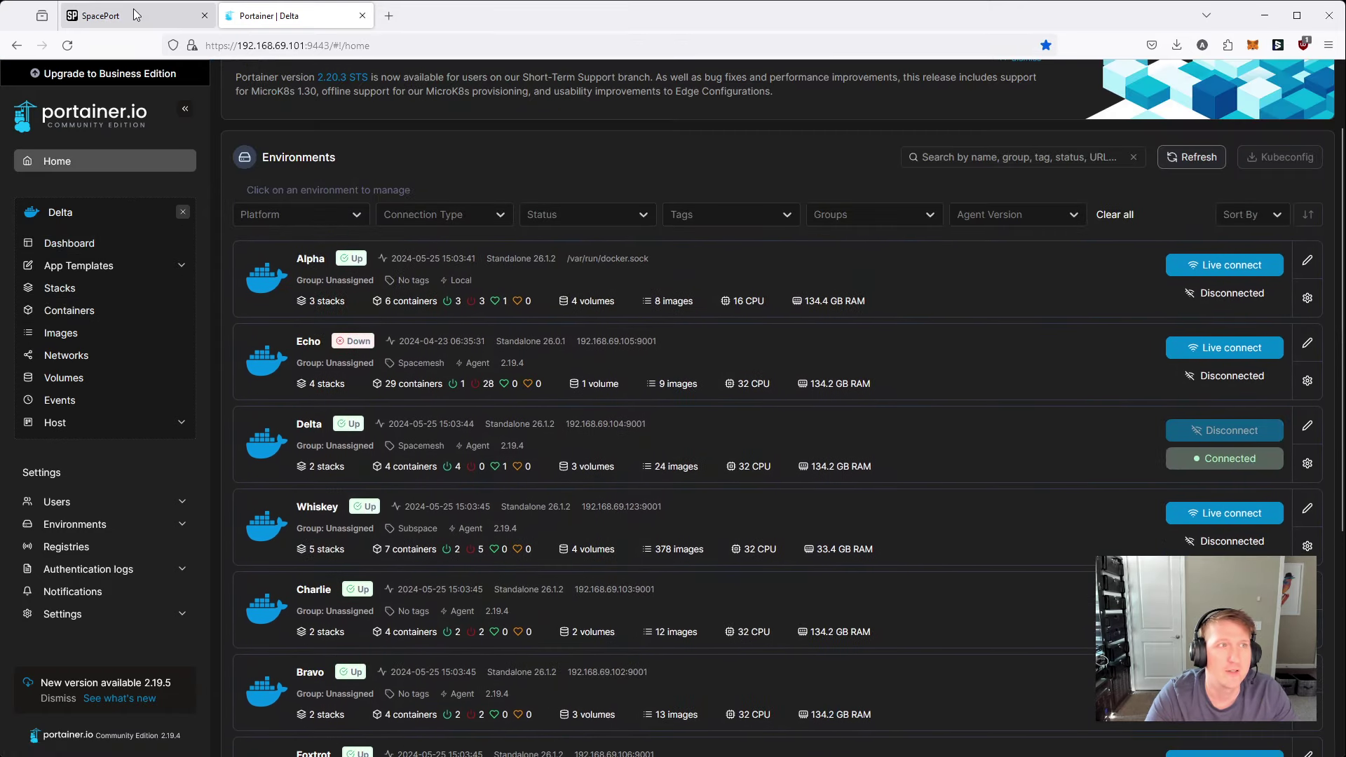
# Return to SpacePort and review the subspace_node and delta server cards in the mobile-sized view
pyautogui.hotkey('ctrl', 'shift', 'Tab')
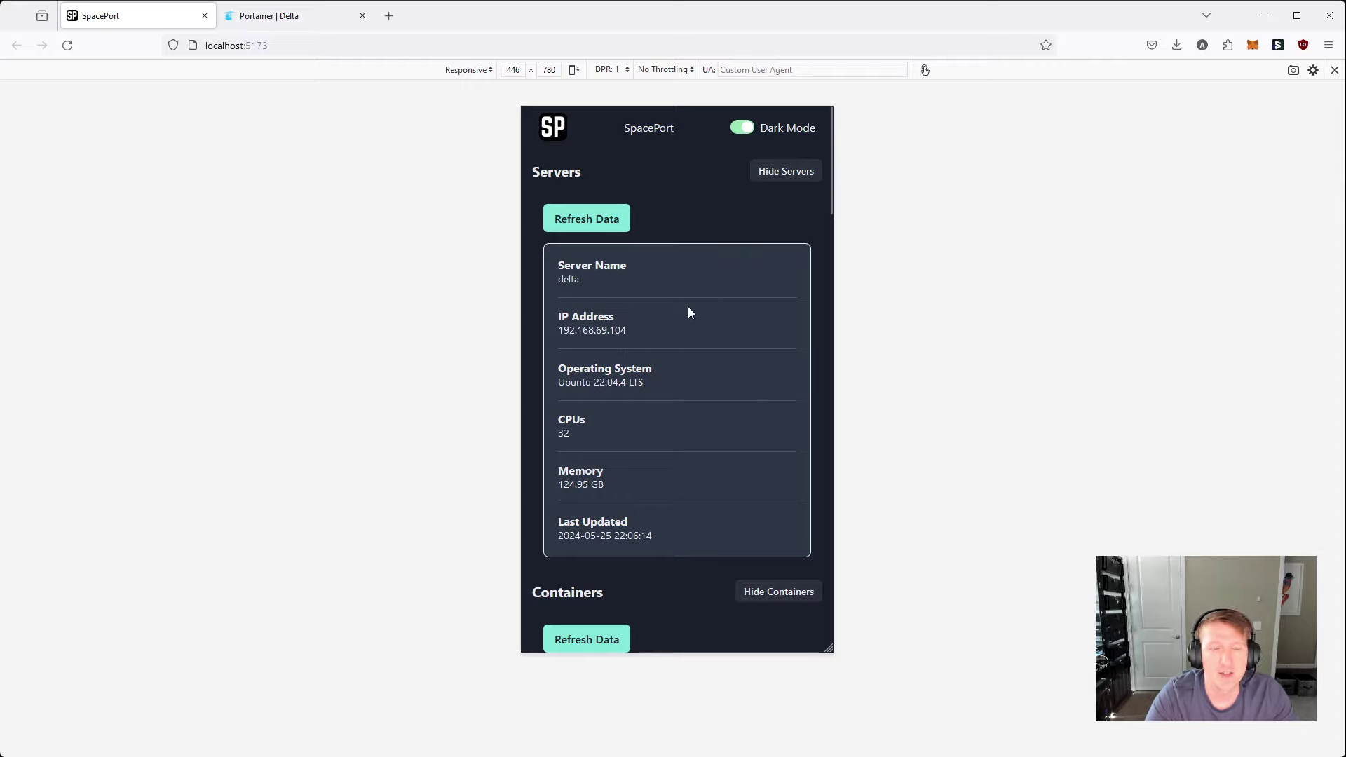
pyautogui.scroll(-8, 677, 393)
pyautogui.scroll(2, 659, 497)
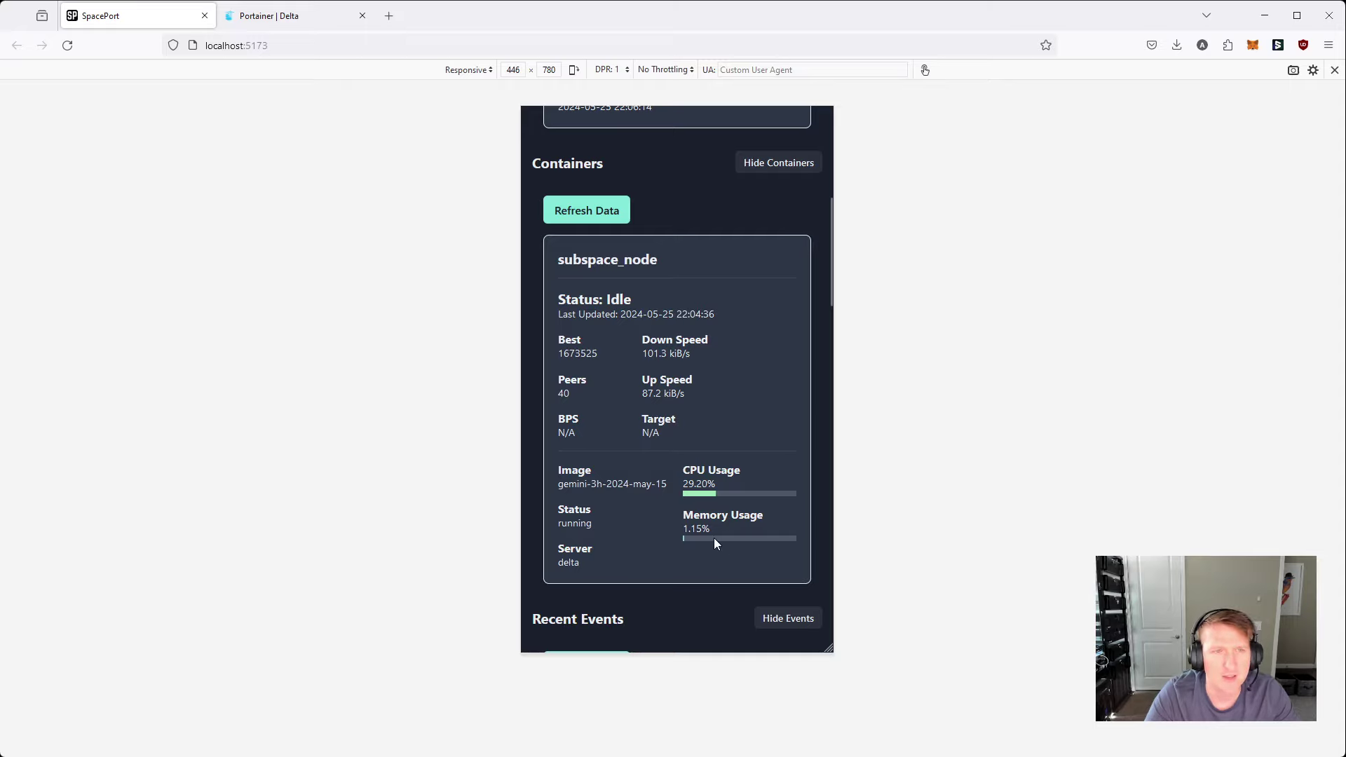
pyautogui.scroll(6, 633, 407)
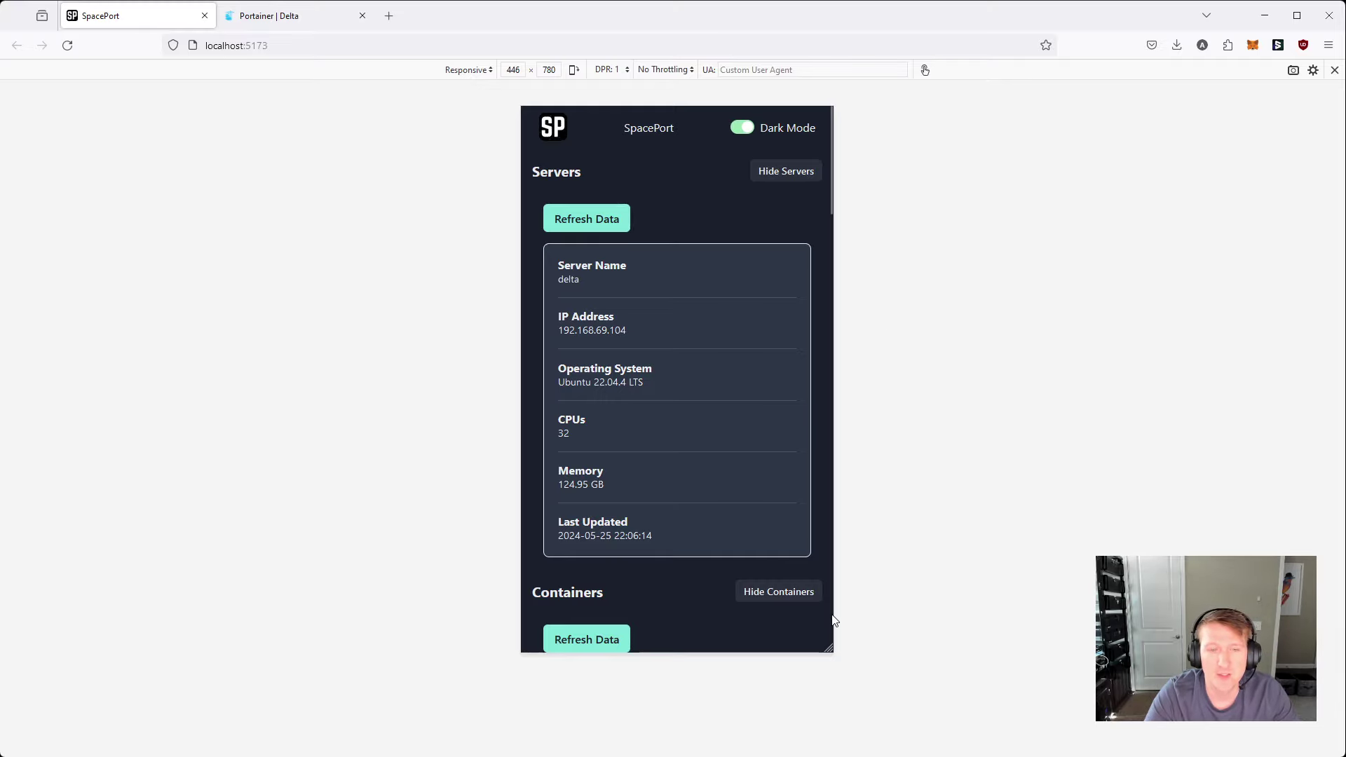
# Turn off responsive design mode, close the developer tools and view the server card in the desktop layout
pyautogui.hotkey('ctrl', 'shift', 'i')
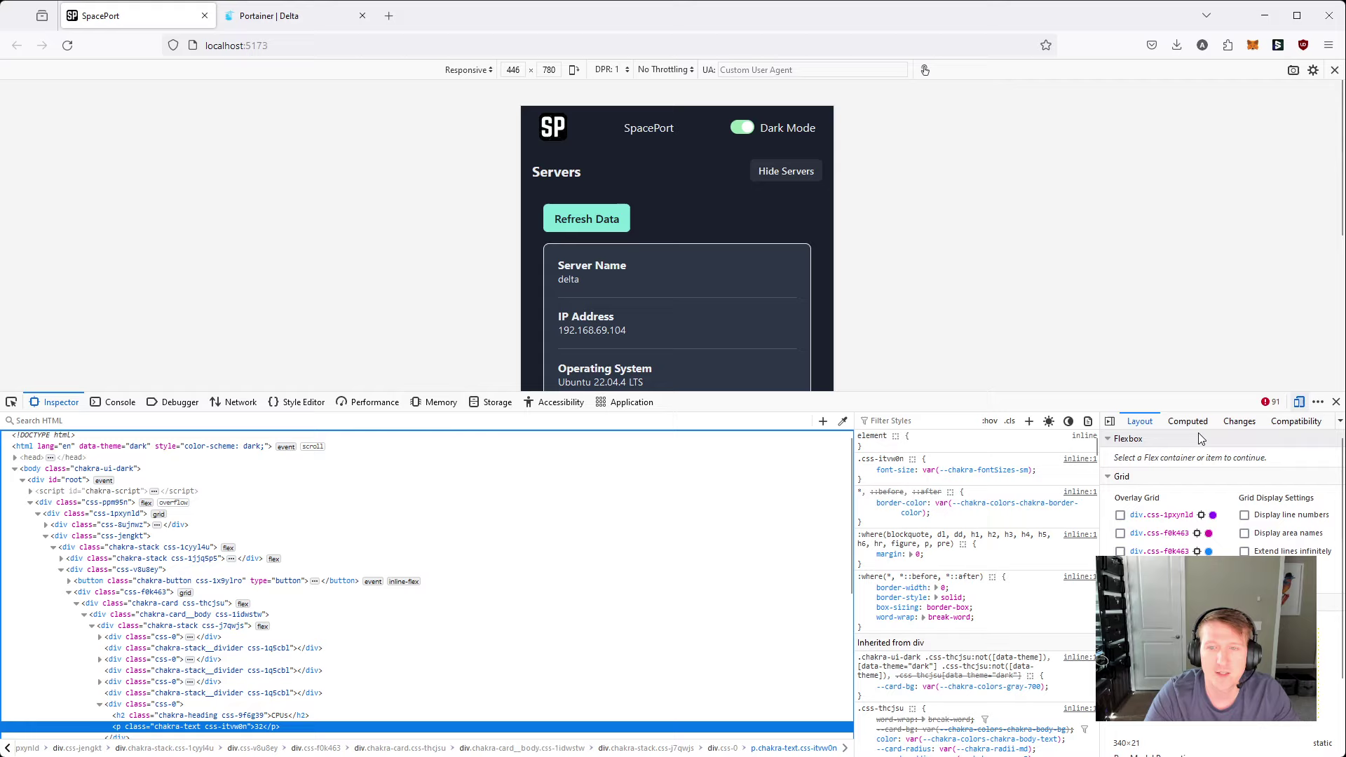
pyautogui.click(1300, 402)
pyautogui.click(1337, 402)
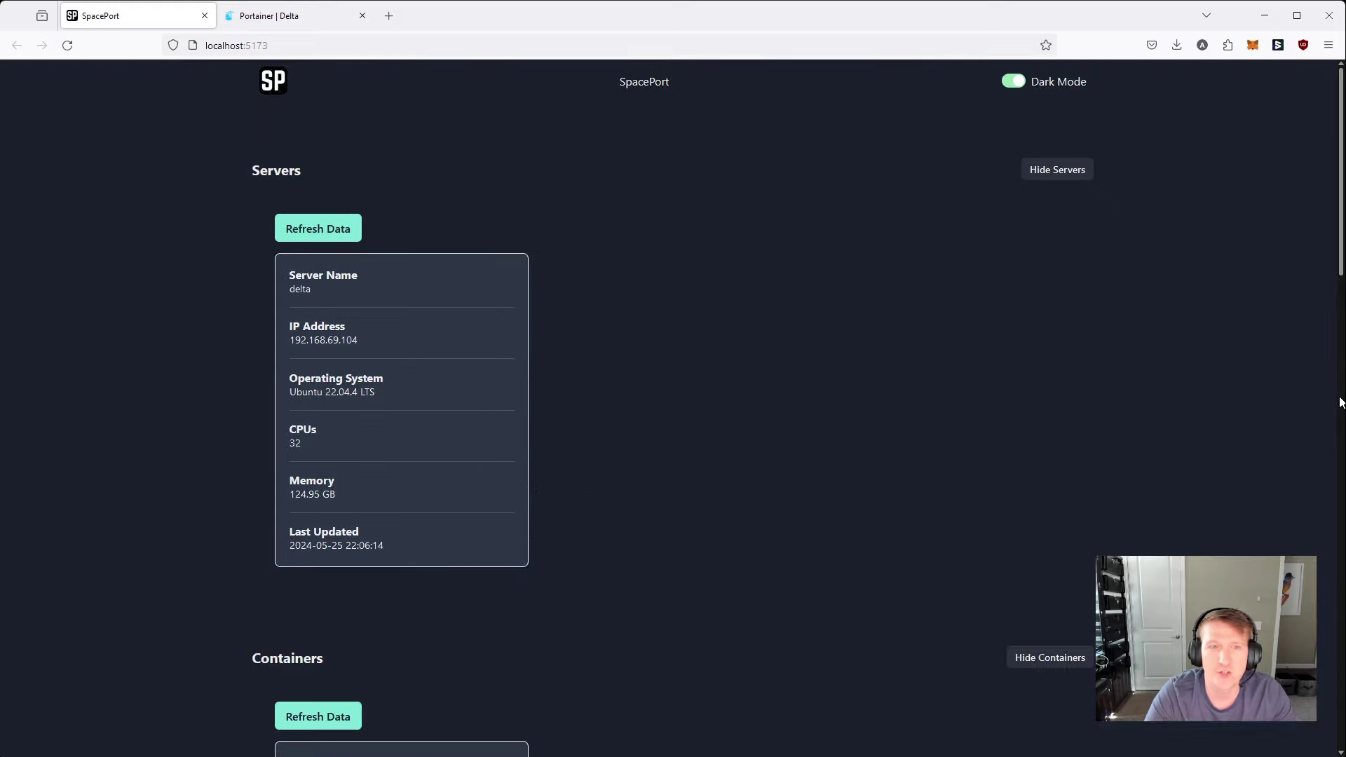
pyautogui.scroll(-2, 740, 364)
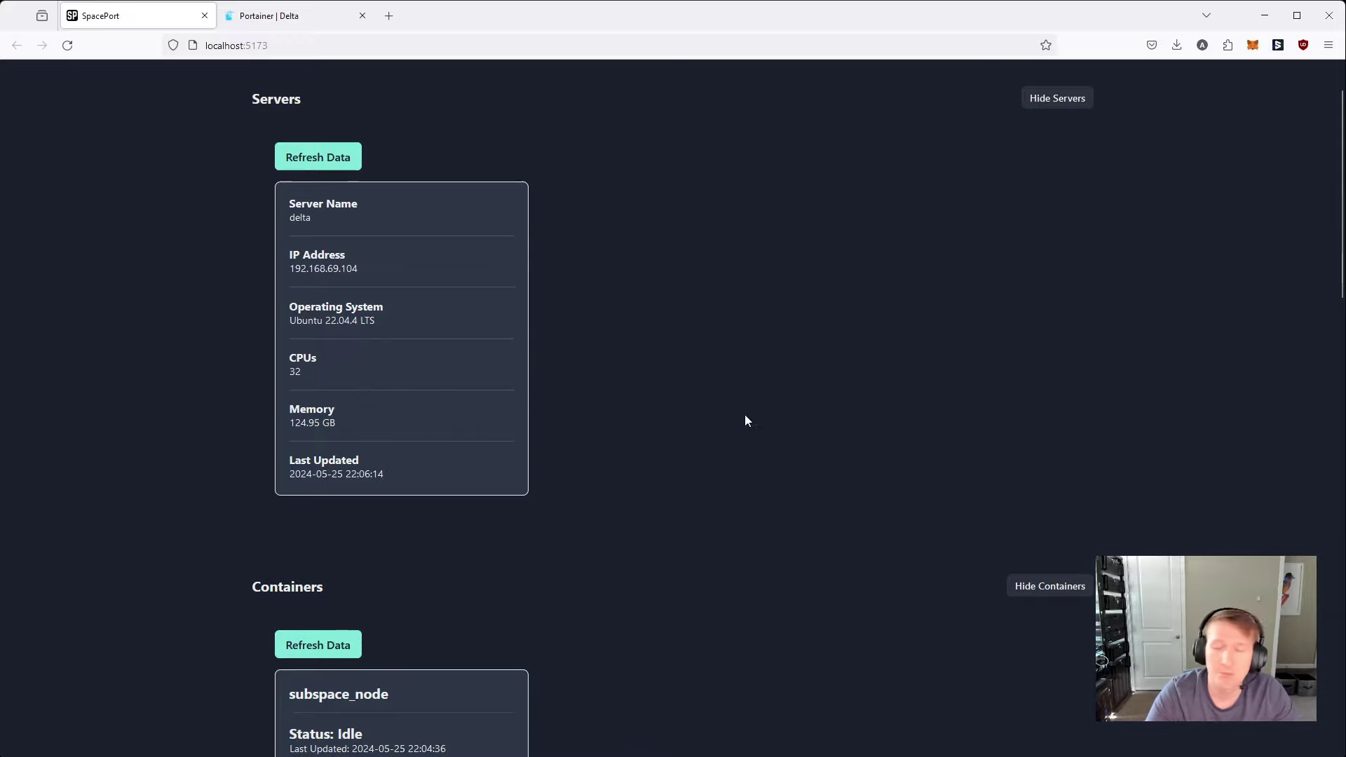
# Review the delta server card, the subspace_node container card and the recent events in SpacePort's desktop layout
pyautogui.scroll(2, 723, 398)
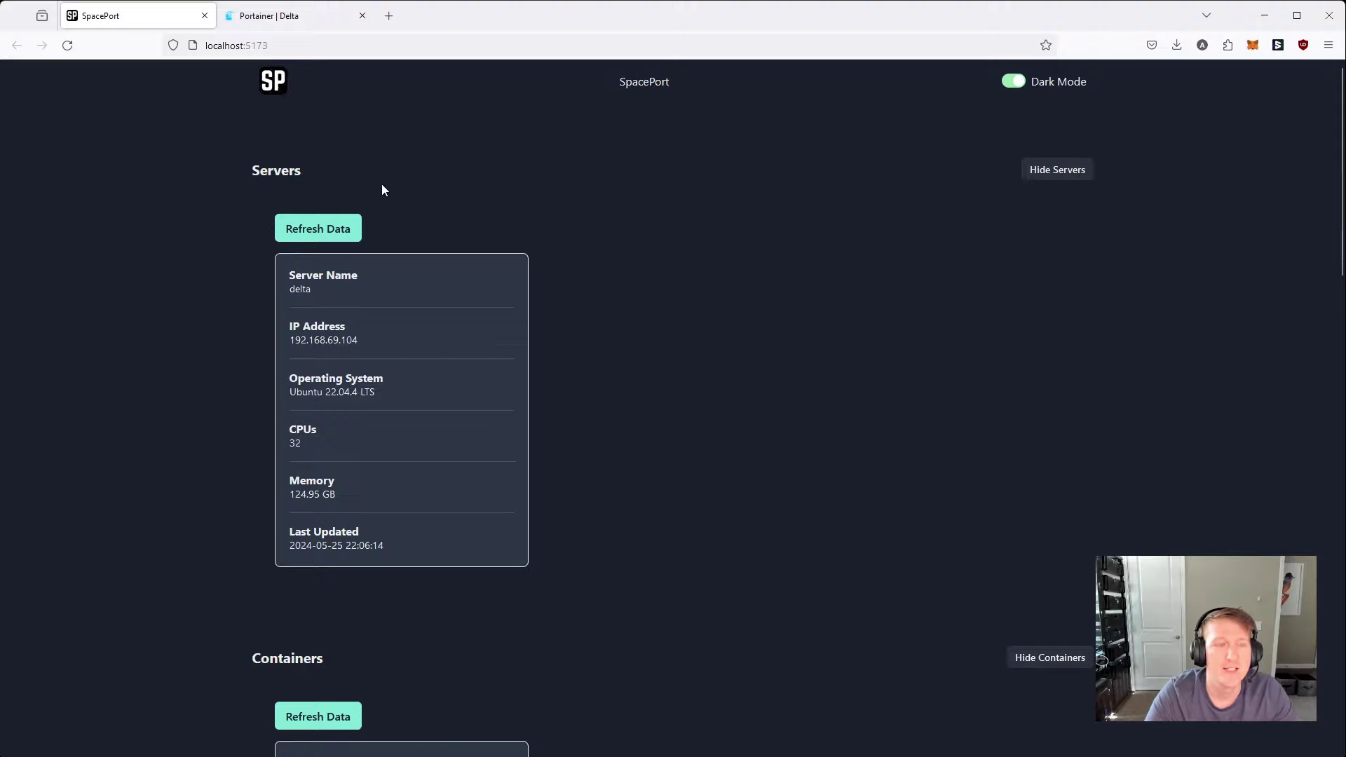
pyautogui.scroll(-8, 470, 562)
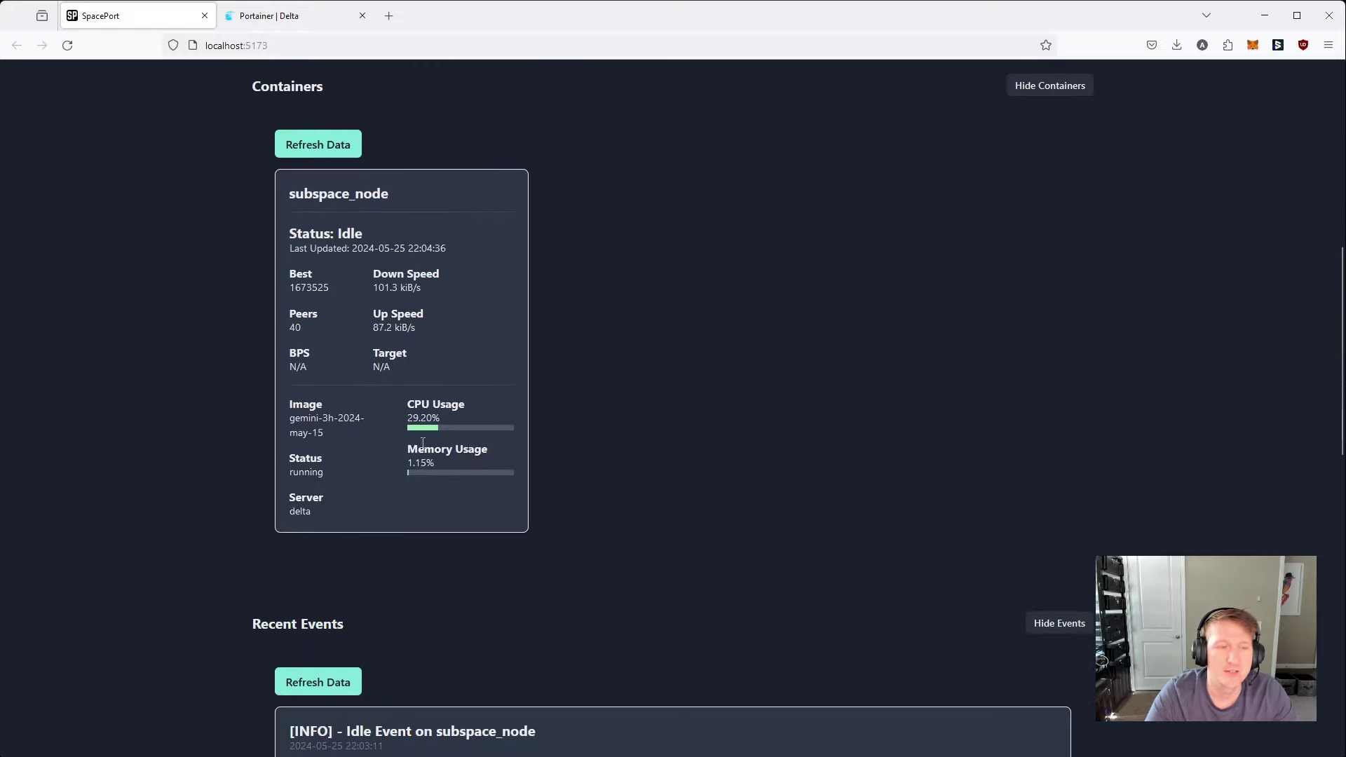
pyautogui.scroll(8, 743, 434)
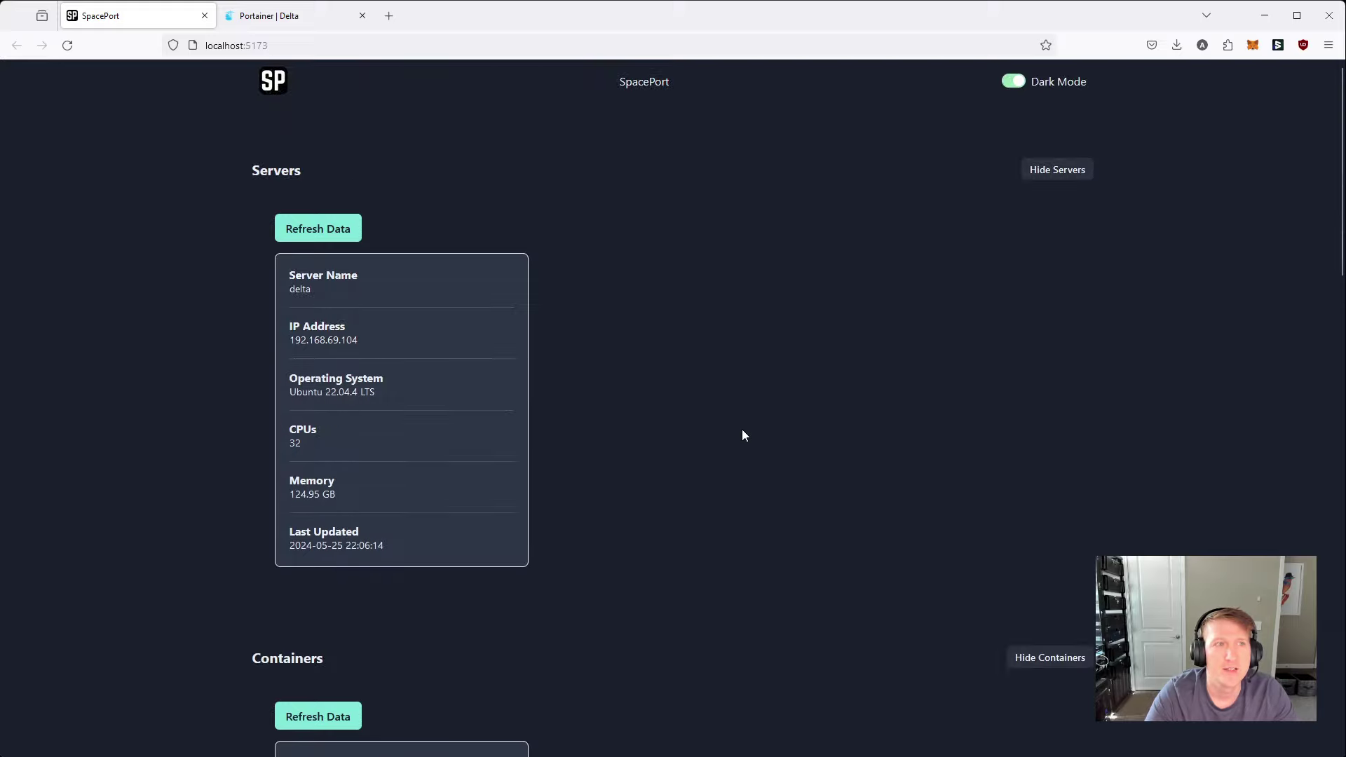
pyautogui.click(284, 45)
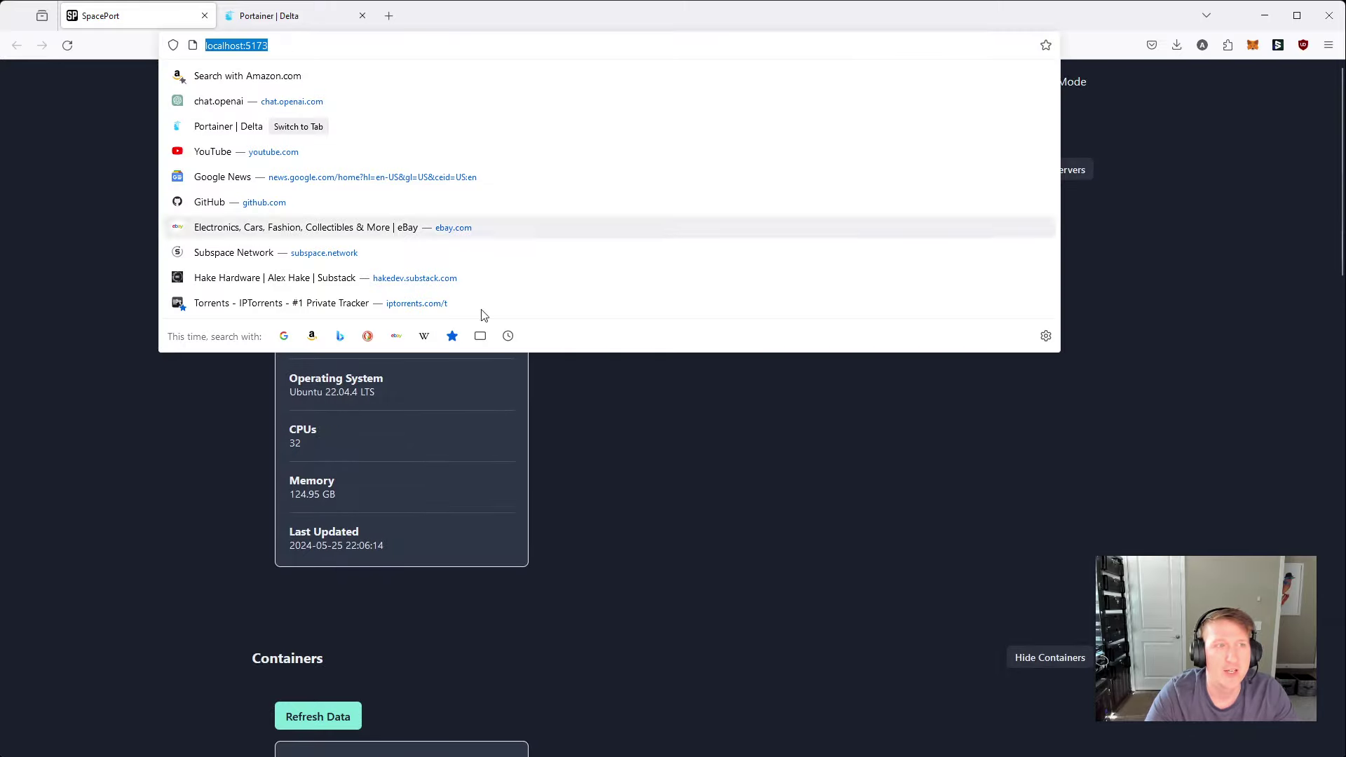
pyautogui.click(717, 531)
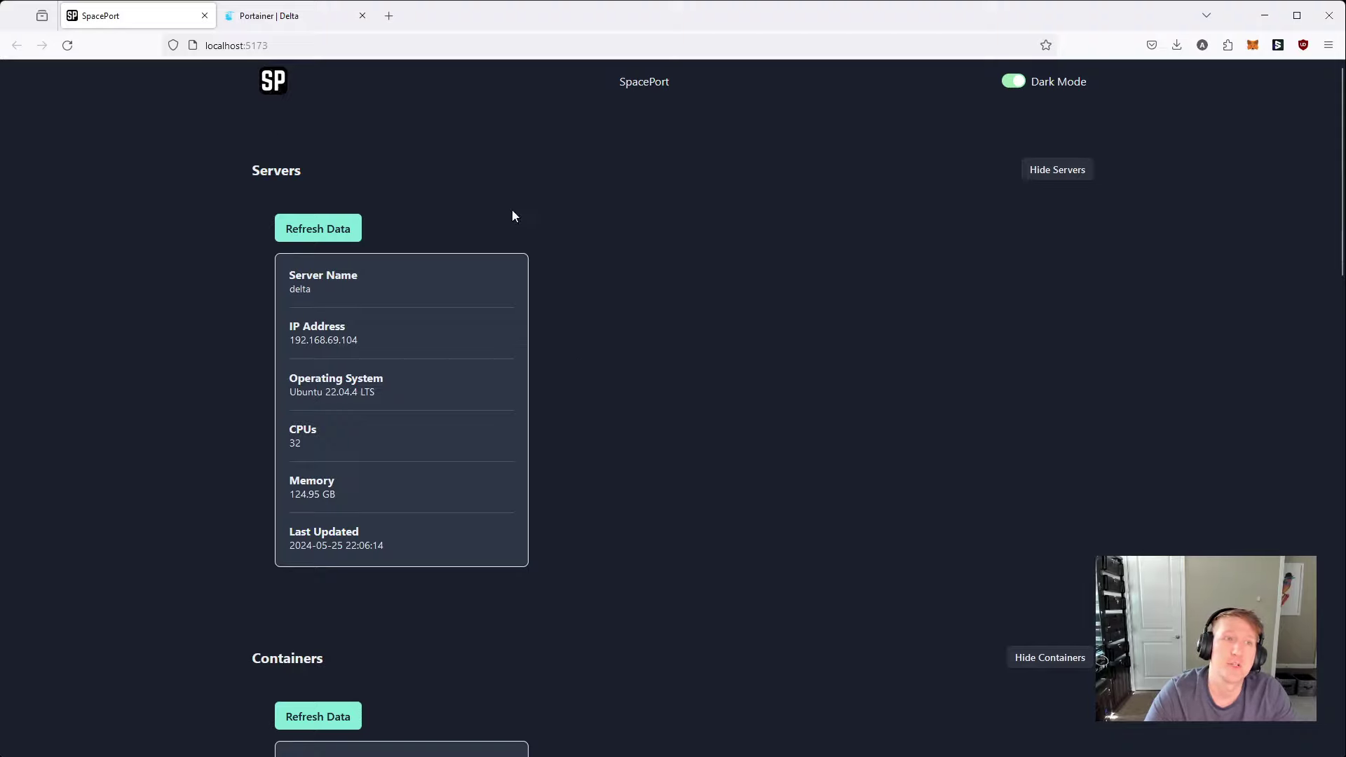
pyautogui.scroll(-8, 509, 232)
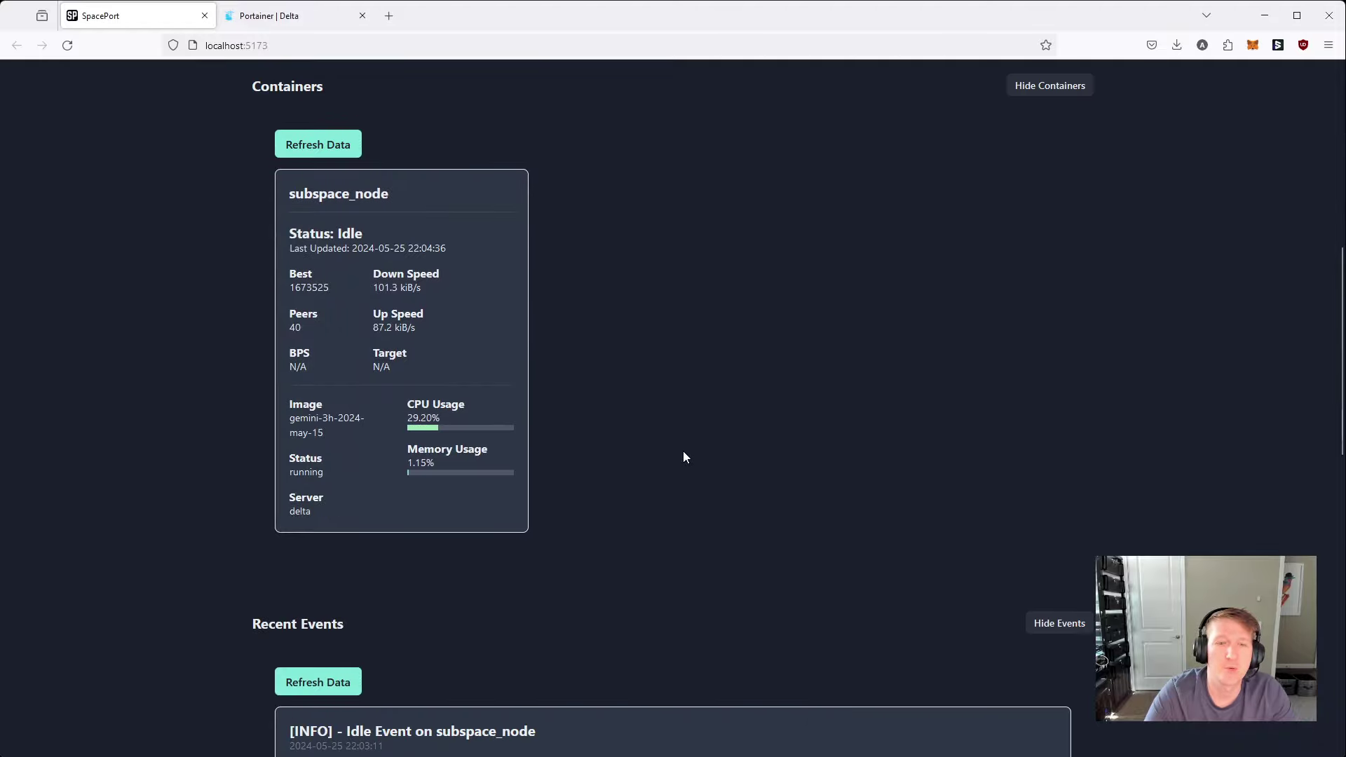
pyautogui.scroll(-6, 684, 457)
pyautogui.scroll(15, 679, 456)
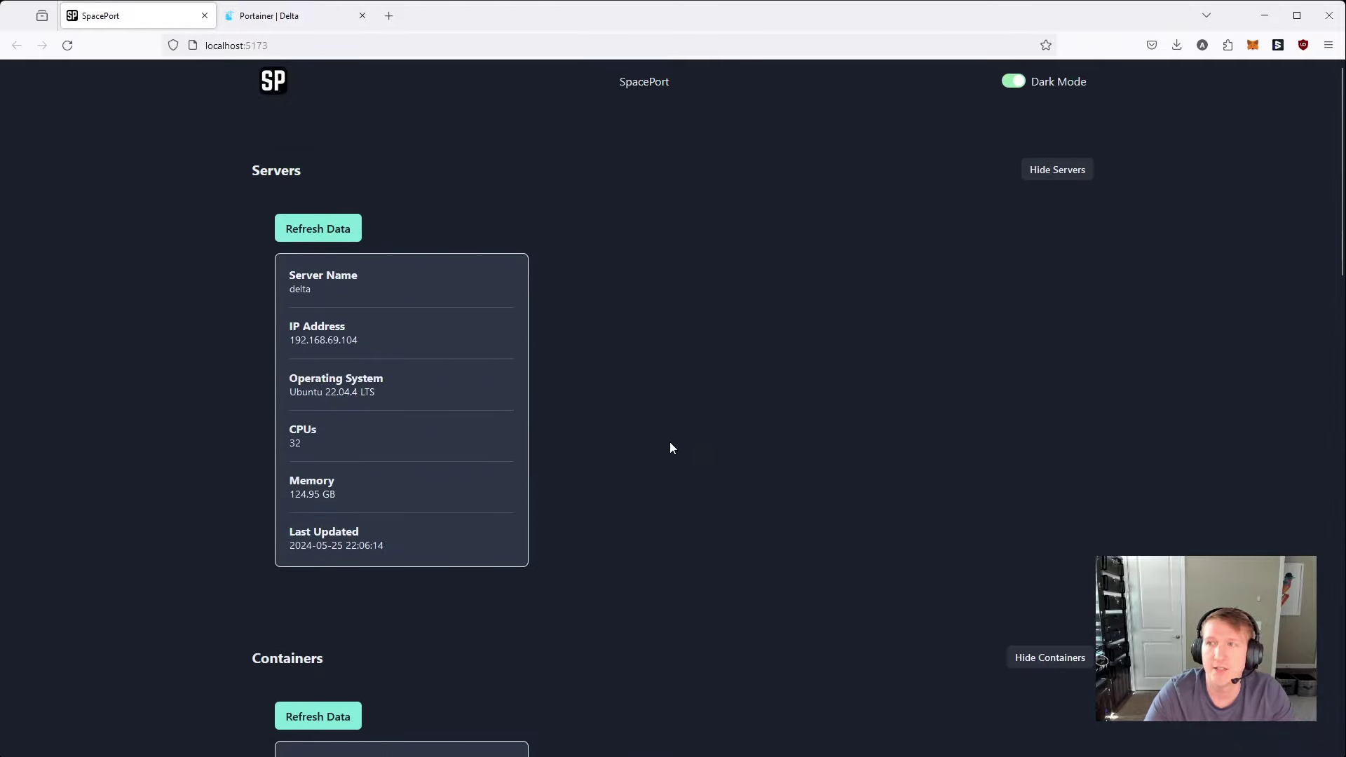